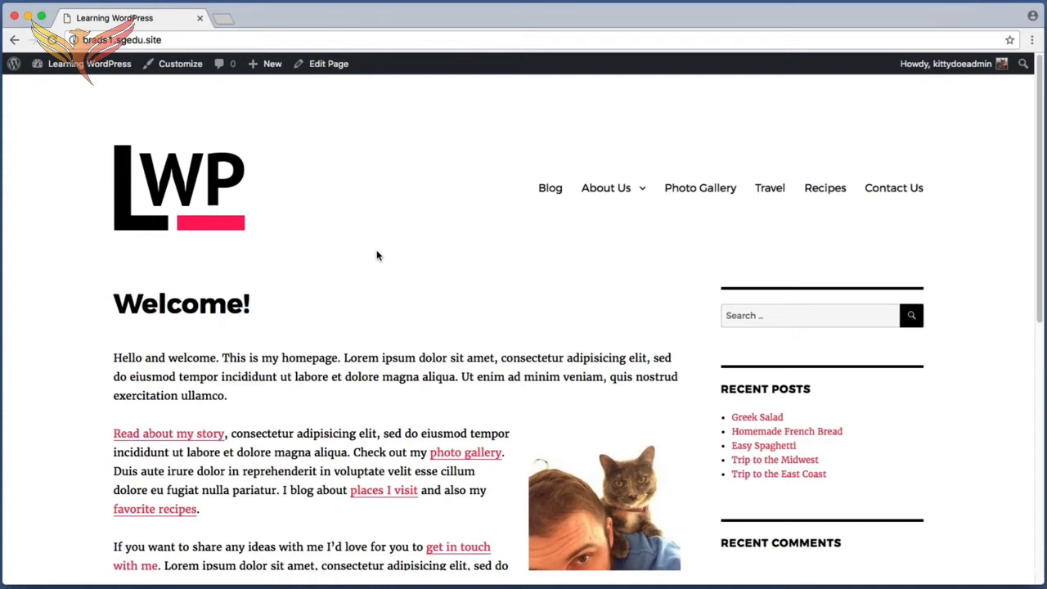
Open the site's Travel category and go to its "Trip to the Midwest" post.
key(super+shift+4)
drag(744, 165, 799, 227)
click(777, 198)
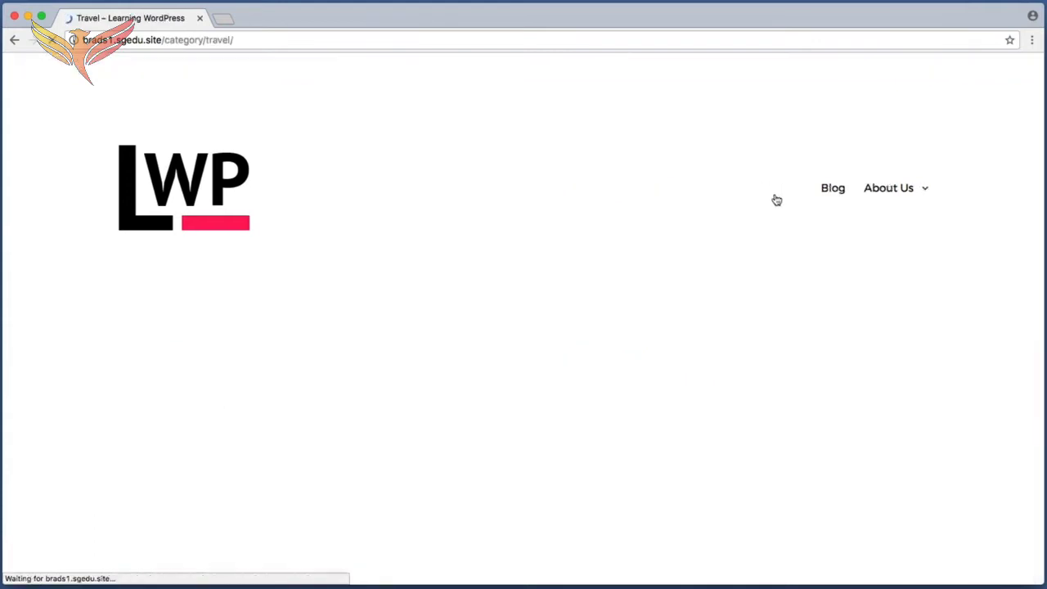
scroll(45, 265, down, 3)
key(super+shift+4)
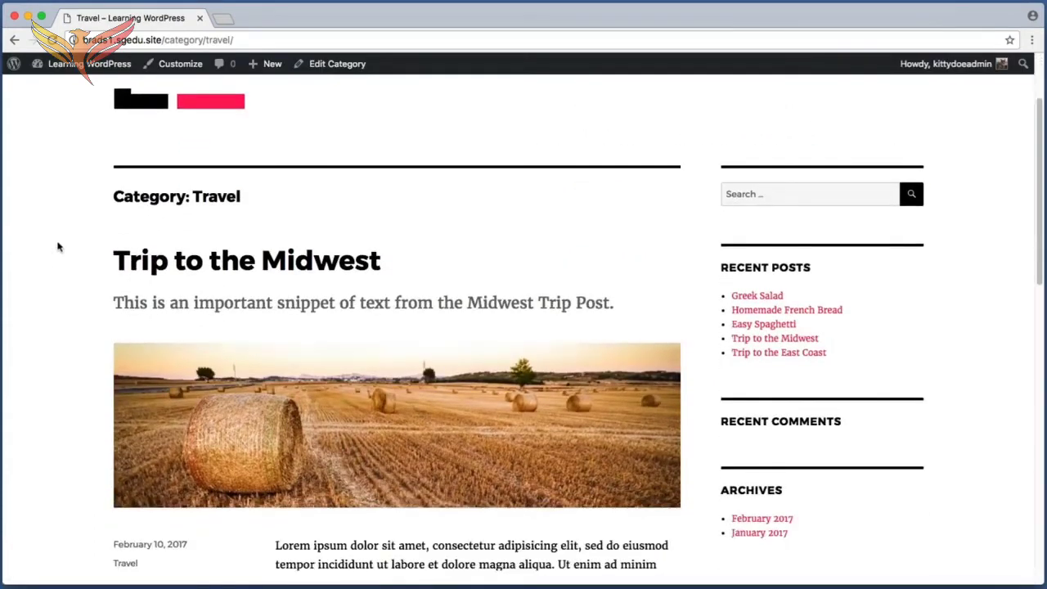
drag(74, 220, 524, 556)
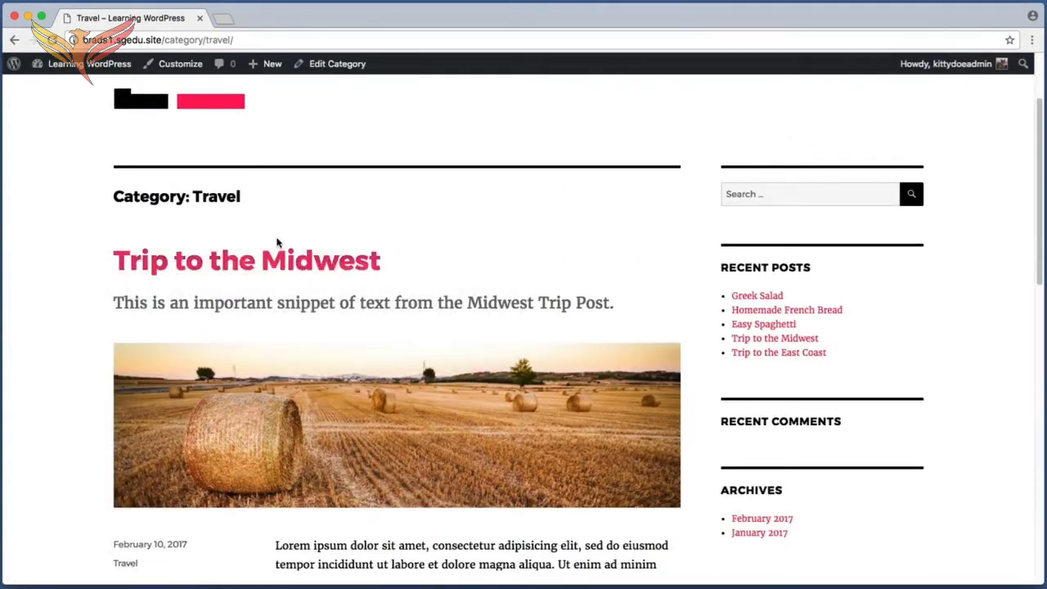
click(278, 267)
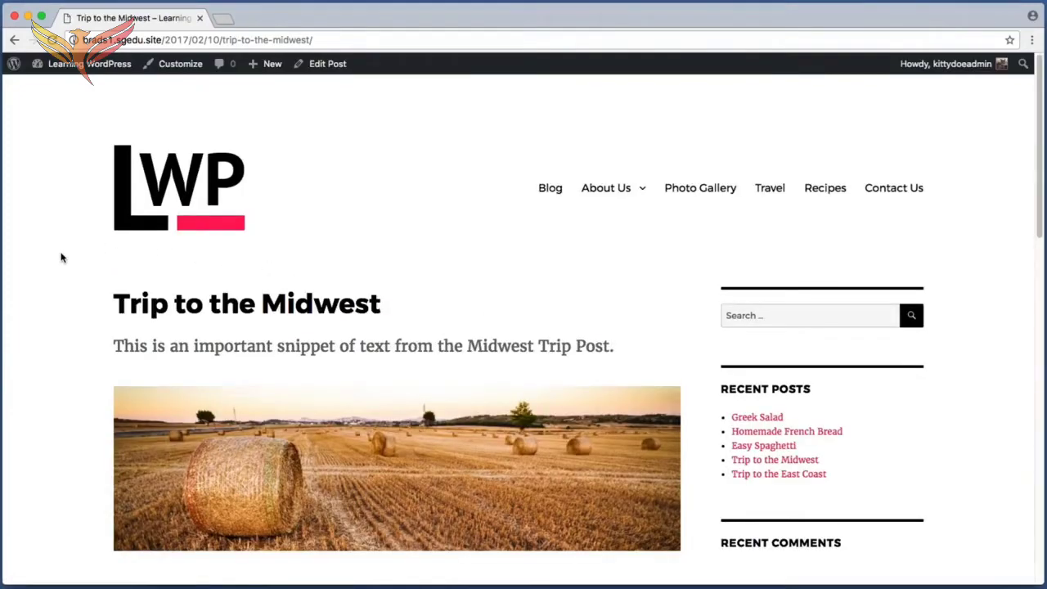
Post the comment "This is an amazing post. I love it." on the "Trip to the Midwest" post.
scroll(60, 257, down, 3)
scroll(60, 258, down, 4)
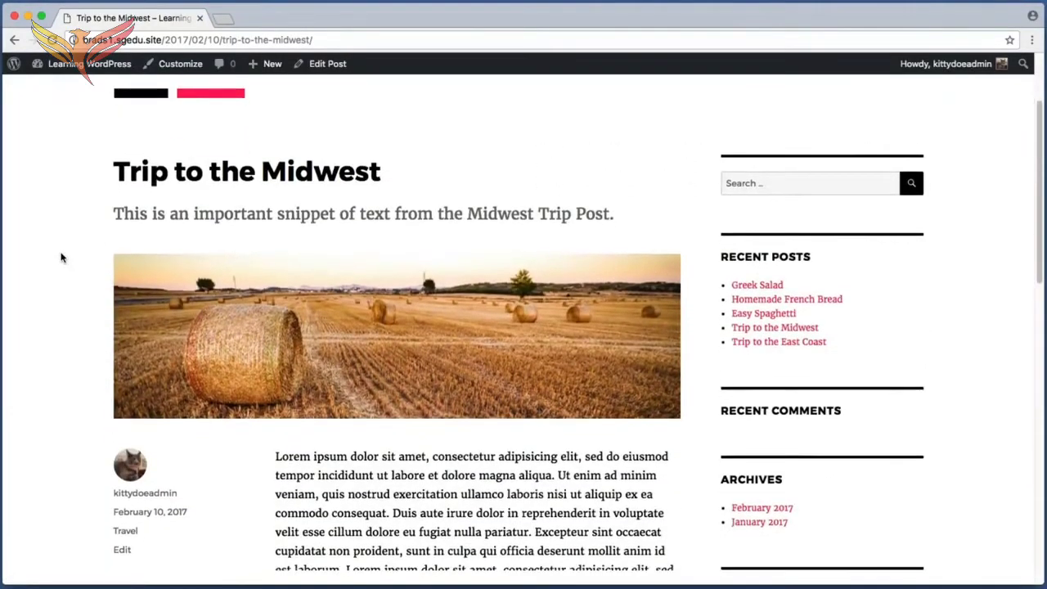
scroll(60, 257, down, 9)
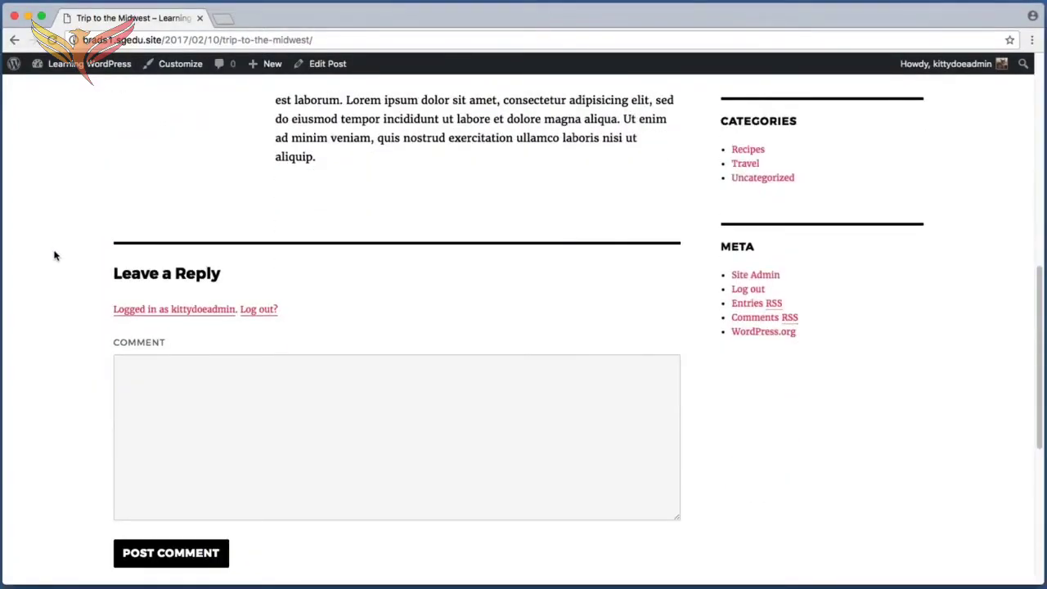
key(super+shift+4)
drag(58, 234, 784, 577)
key(super+shift+4)
drag(97, 325, 319, 457)
click(237, 380)
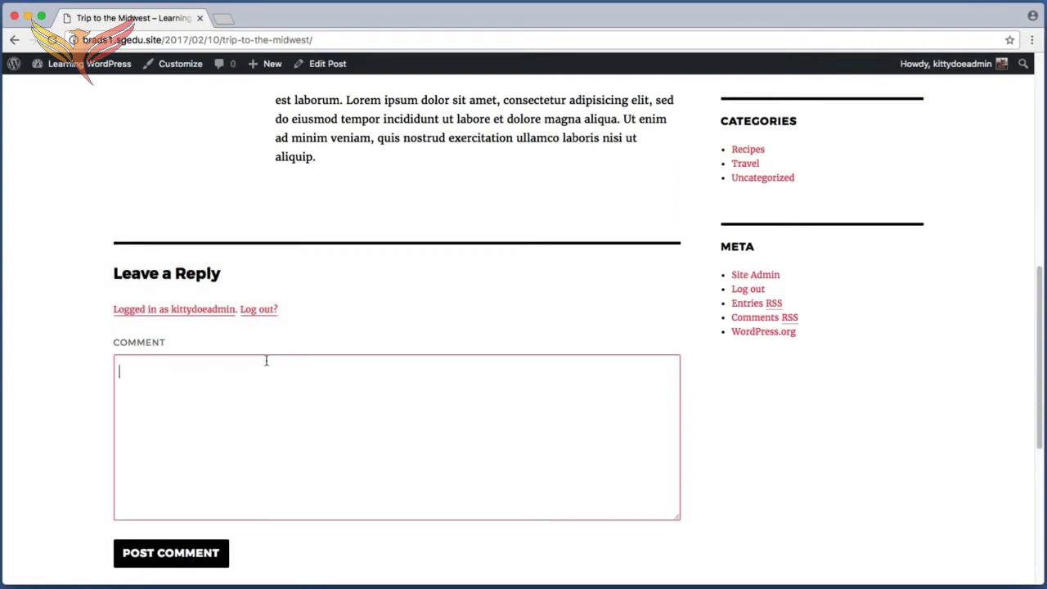
text(This is an amazing p)
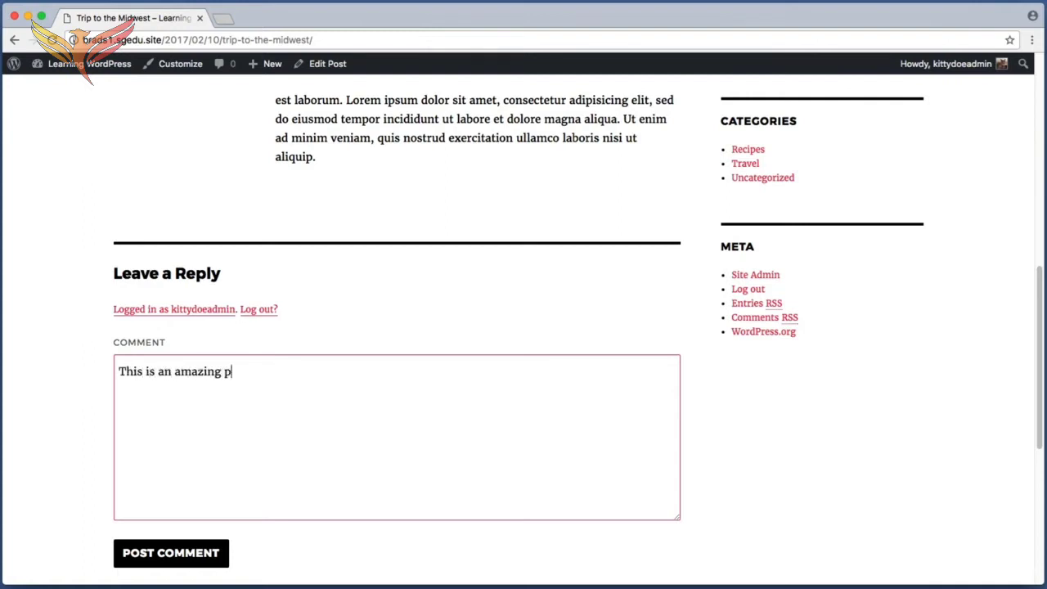
text(ost. I love it.)
key(super+shift+4)
drag(98, 527, 266, 577)
click(171, 553)
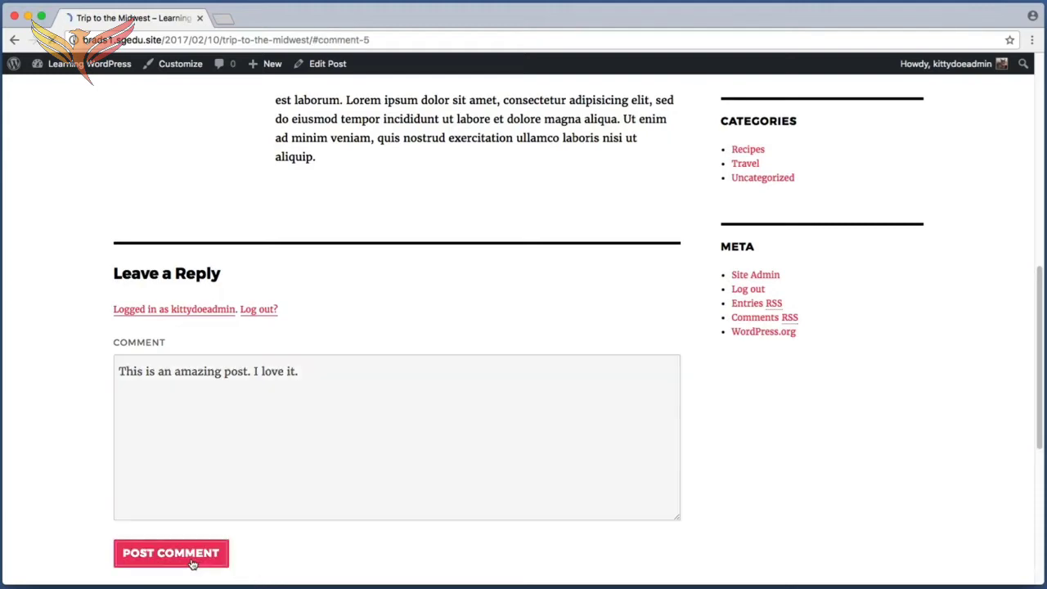
Review the "Trip to the Midwest" post from its title down to the comments section and the newly posted comment.
scroll(62, 350, up, 15)
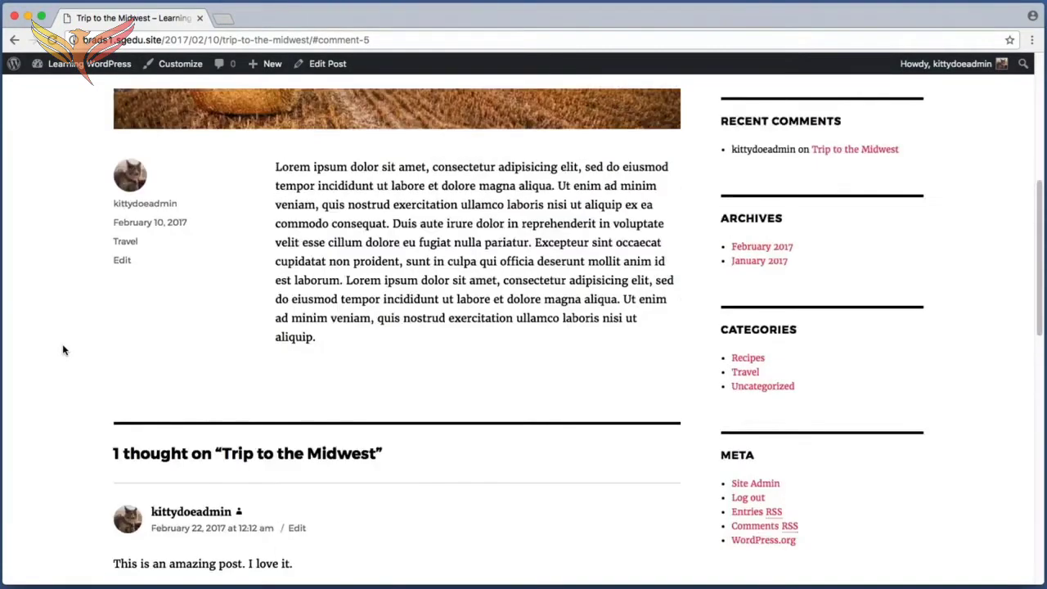
scroll(63, 350, down, 3)
key(super+shift+4)
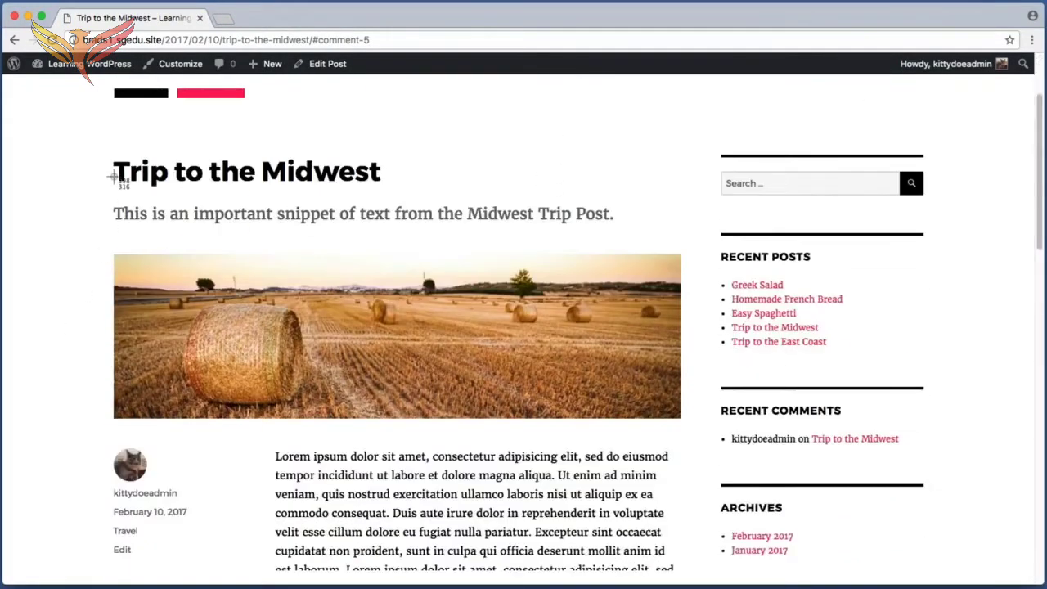
drag(95, 149, 631, 236)
scroll(54, 286, up, 3)
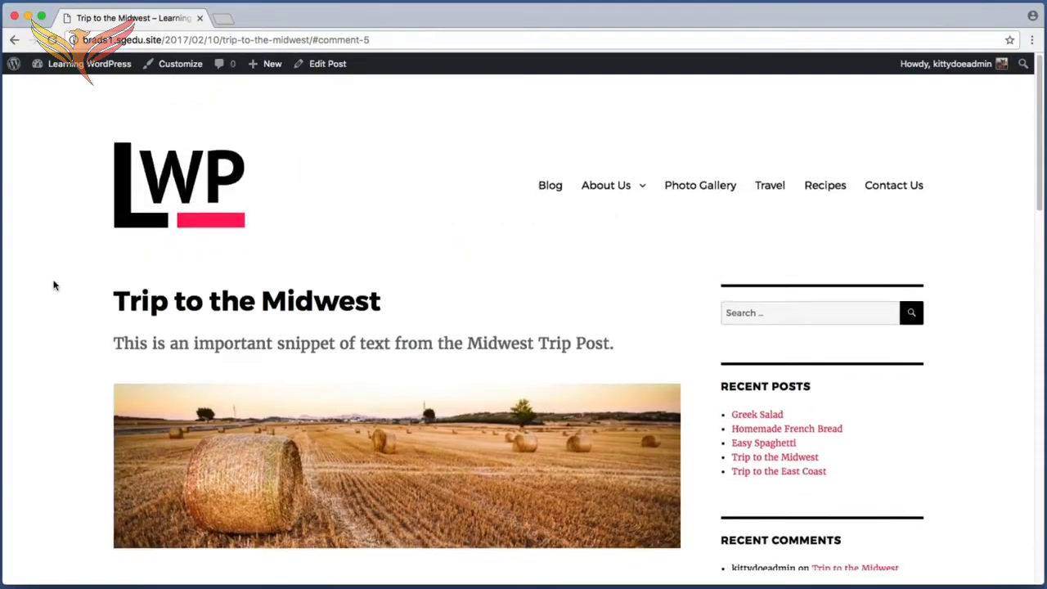
scroll(54, 286, down, 7)
scroll(54, 285, down, 5)
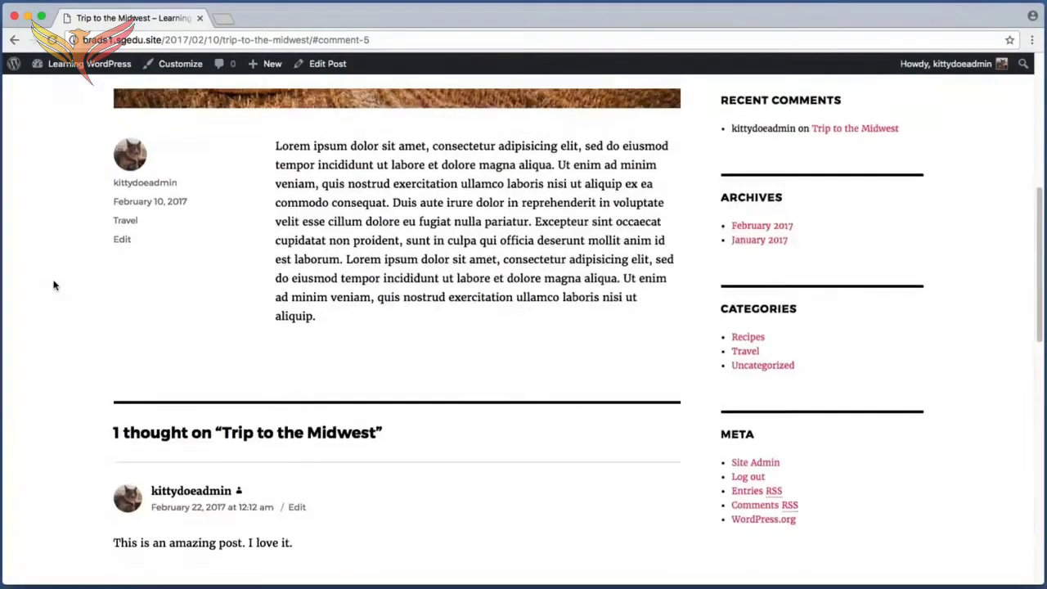
key(super+shift+4)
drag(74, 369, 445, 476)
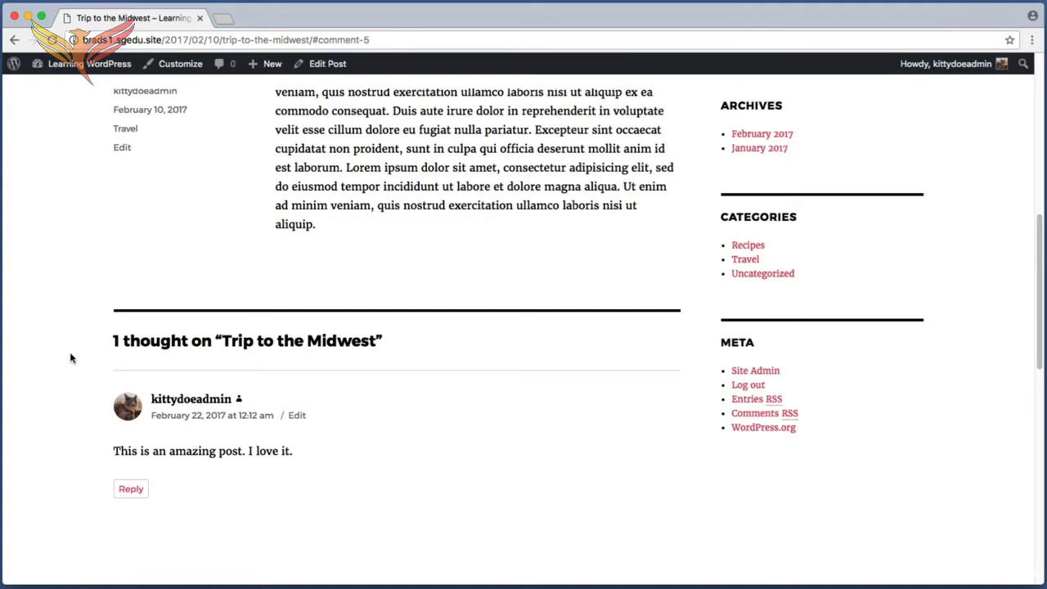
key(super+shift+4)
drag(81, 379, 383, 477)
Switch to the private Firefox window and open the "Trip to the Midwest" post from the Travel category.
key(super+Tab)
mouse_move(543, 77)
mouse_down()
mouse_move(521, 56)
mouse_move(544, 77)
mouse_up()
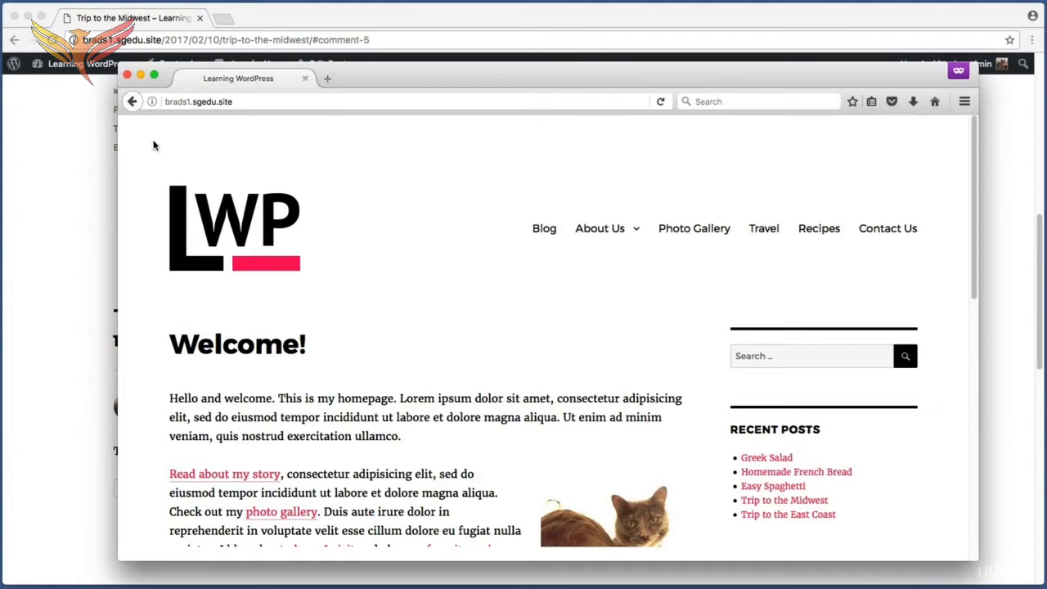
key(super+shift+4)
drag(125, 114, 968, 144)
key(super+shift+4)
drag(725, 197, 799, 277)
click(763, 228)
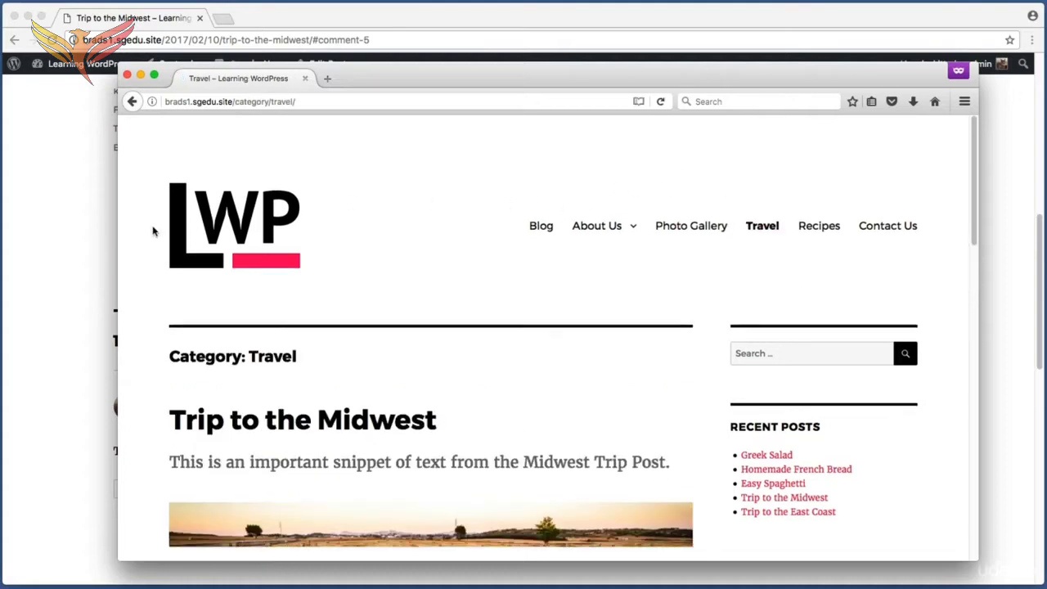
scroll(156, 232, down, 5)
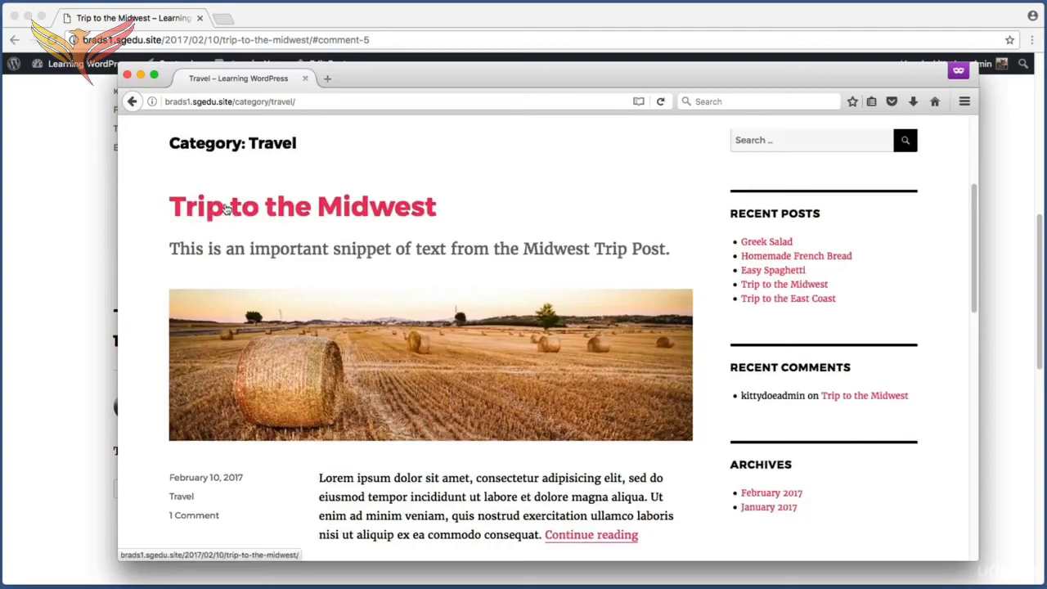
click(228, 210)
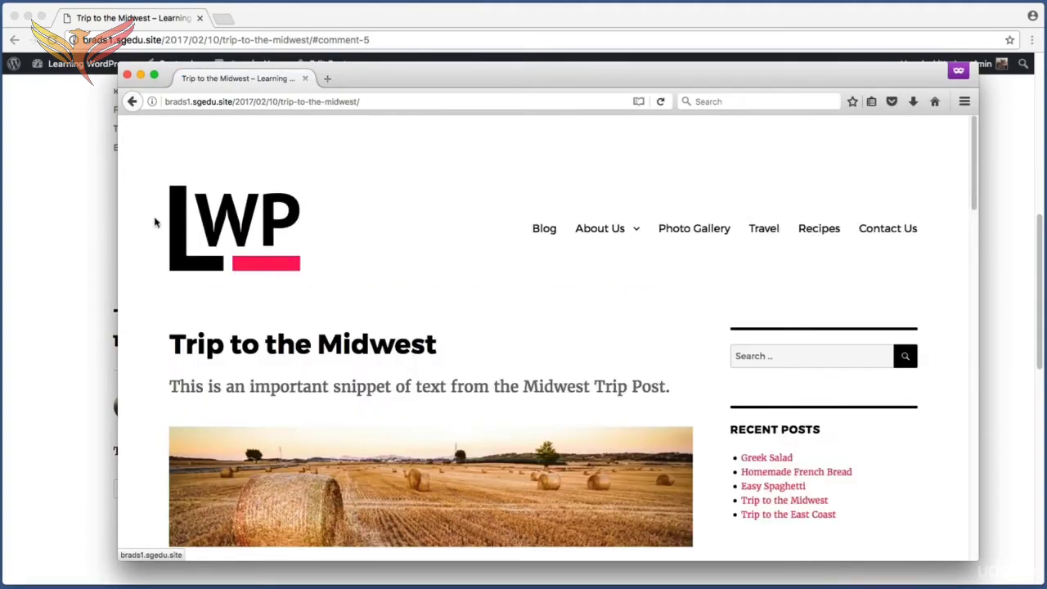
Examine the existing comment and the Leave a Reply form as shown to a logged-out visitor.
scroll(155, 222, down, 9)
scroll(155, 221, down, 5)
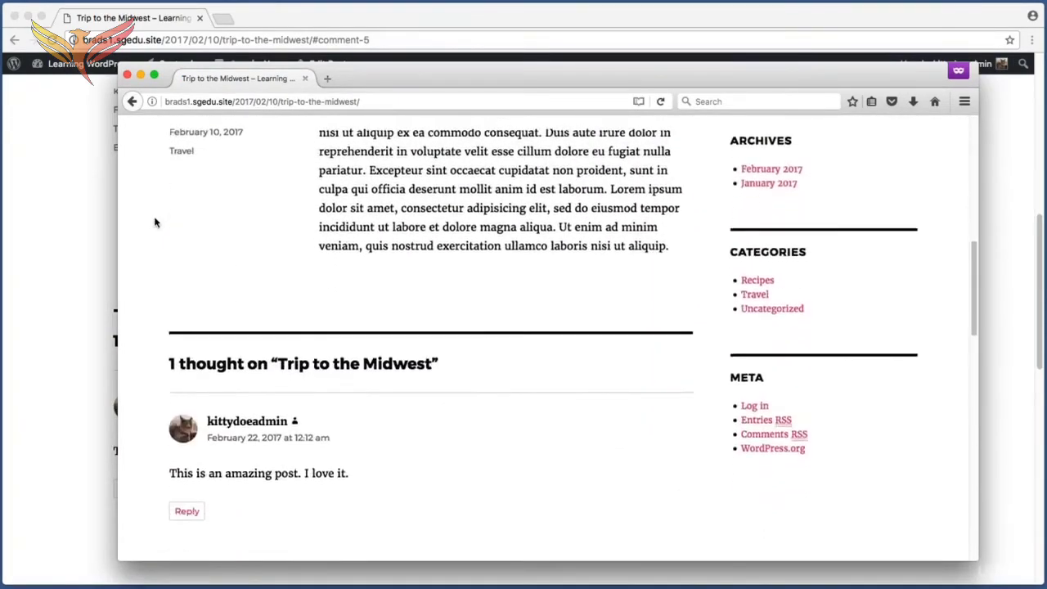
key(super+shift+4)
drag(144, 288, 424, 402)
scroll(393, 383, down, 9)
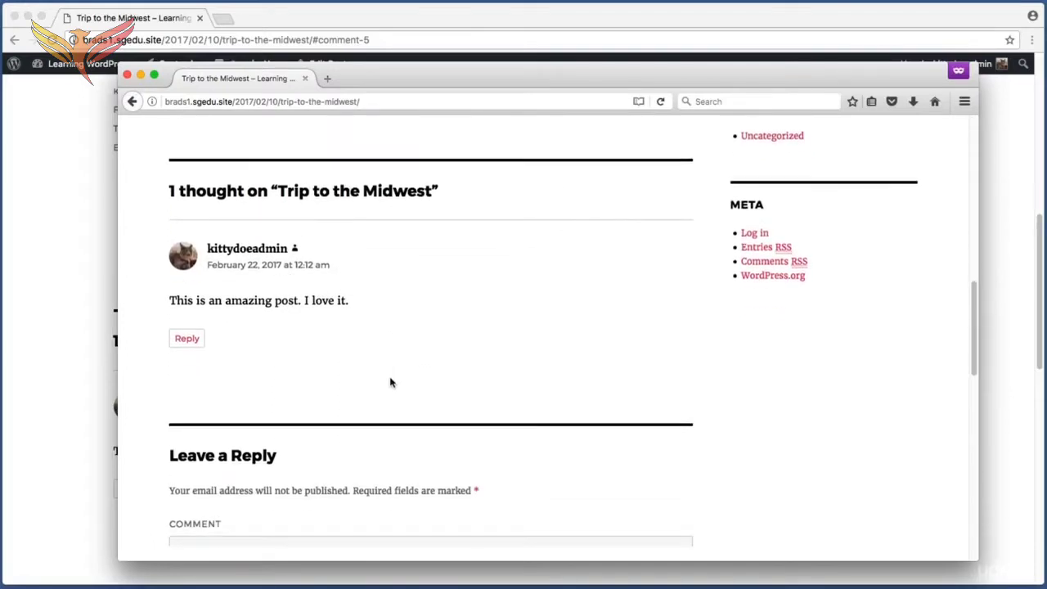
scroll(385, 367, up, 1)
key(super+shift+4)
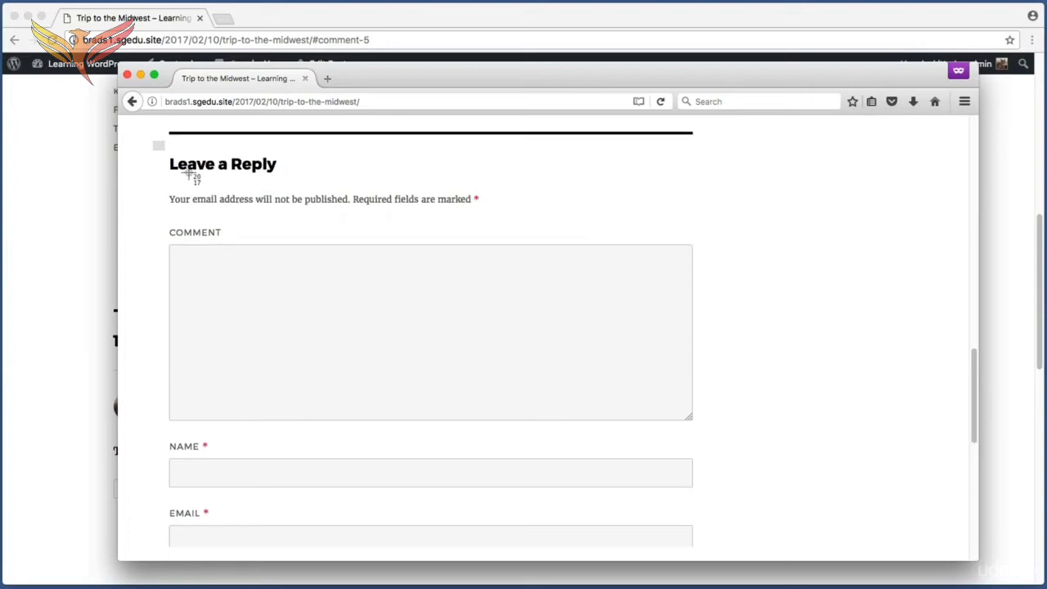
drag(152, 140, 709, 535)
Write "The sky is blue, and this post is excellent. Thank you for writing it." as the reply's comment text.
click(371, 270)
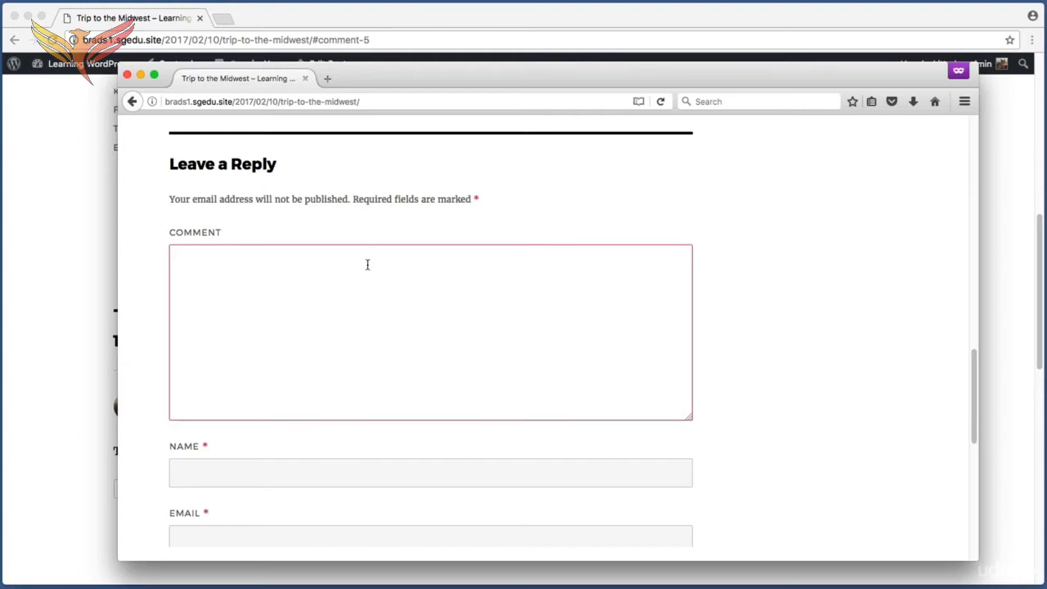
text(The sky is blue, and this )
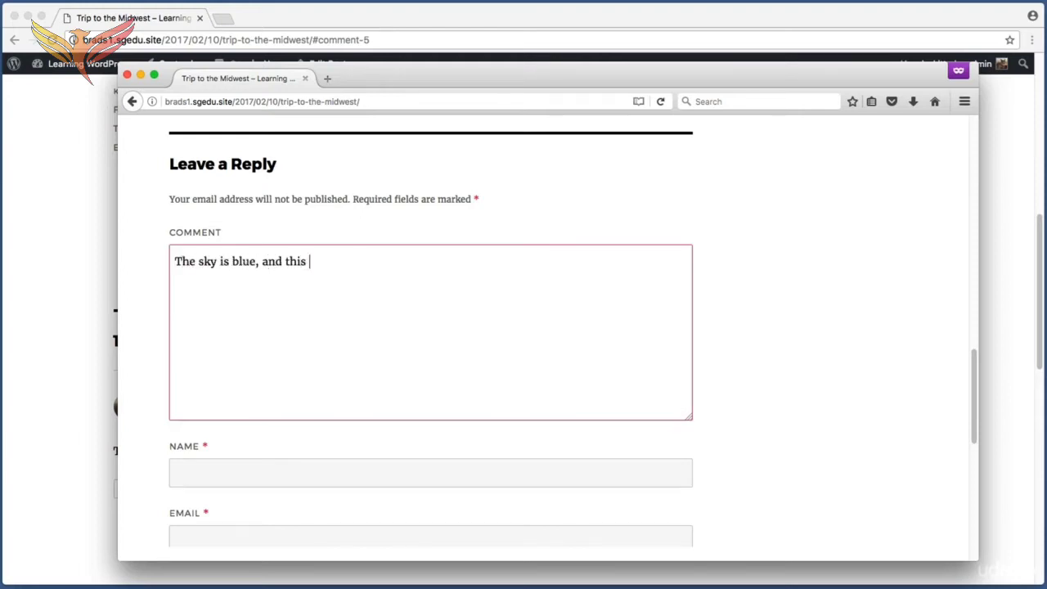
text(post is excellen)
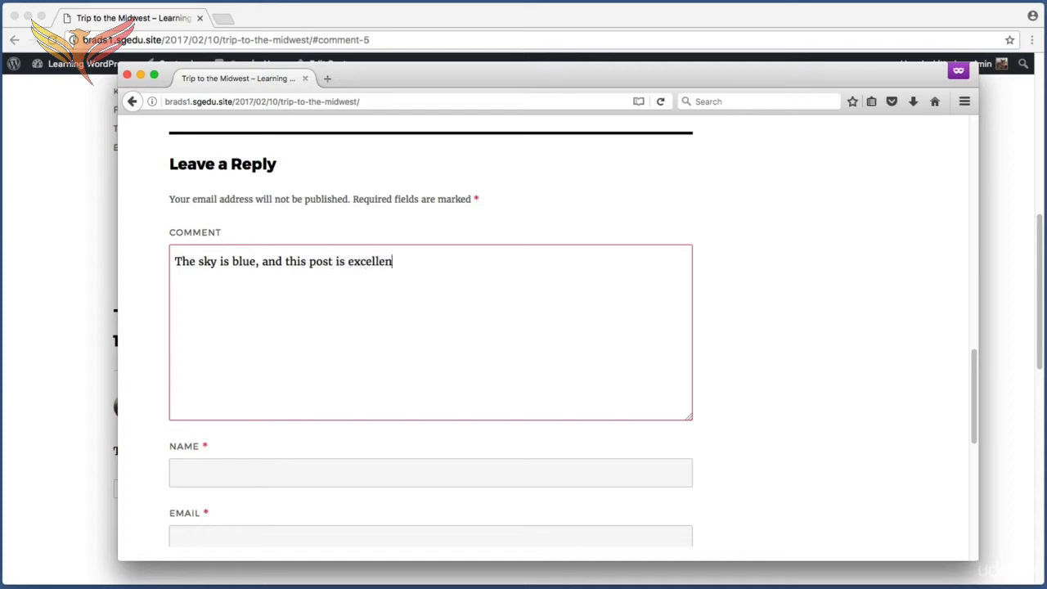
text(t. Thank you for writing it.)
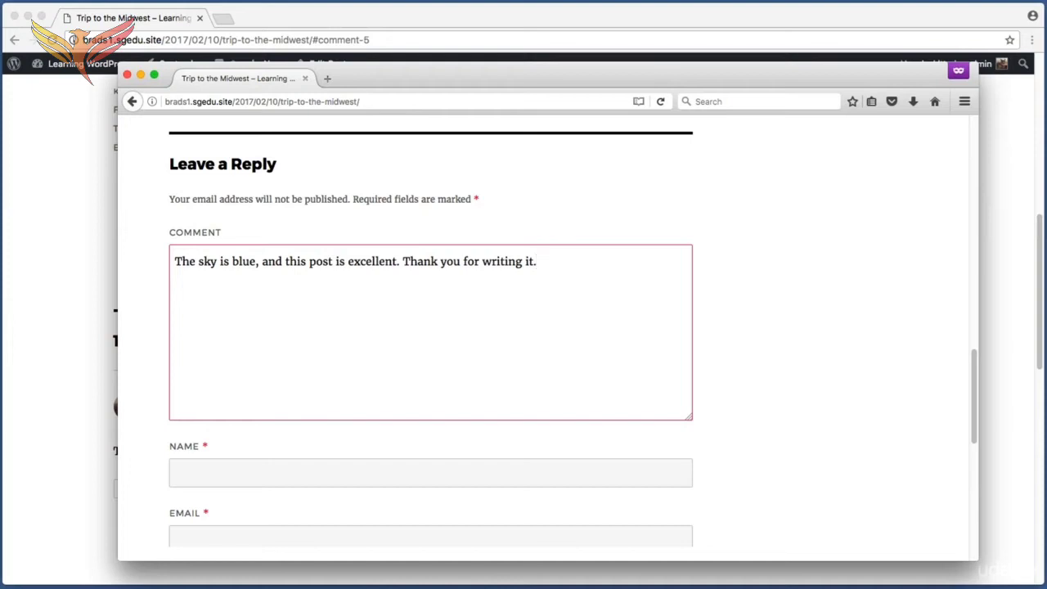
Fill in the commenter's full name and e-mail address in the required fields of the reply form.
scroll(168, 276, down, 5)
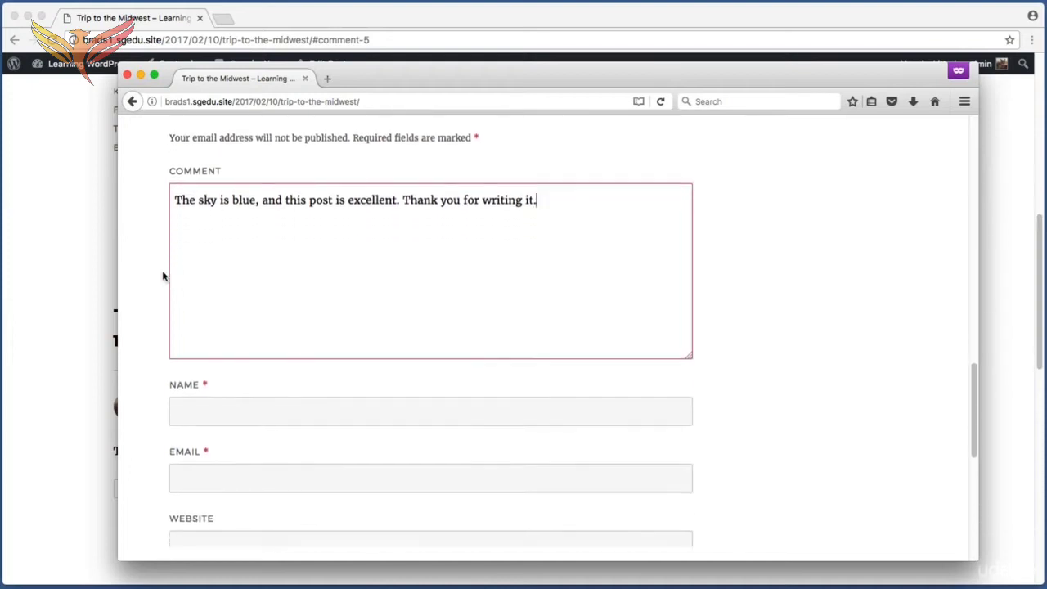
scroll(161, 275, down, 2)
key(super+shift+4)
drag(147, 294, 679, 460)
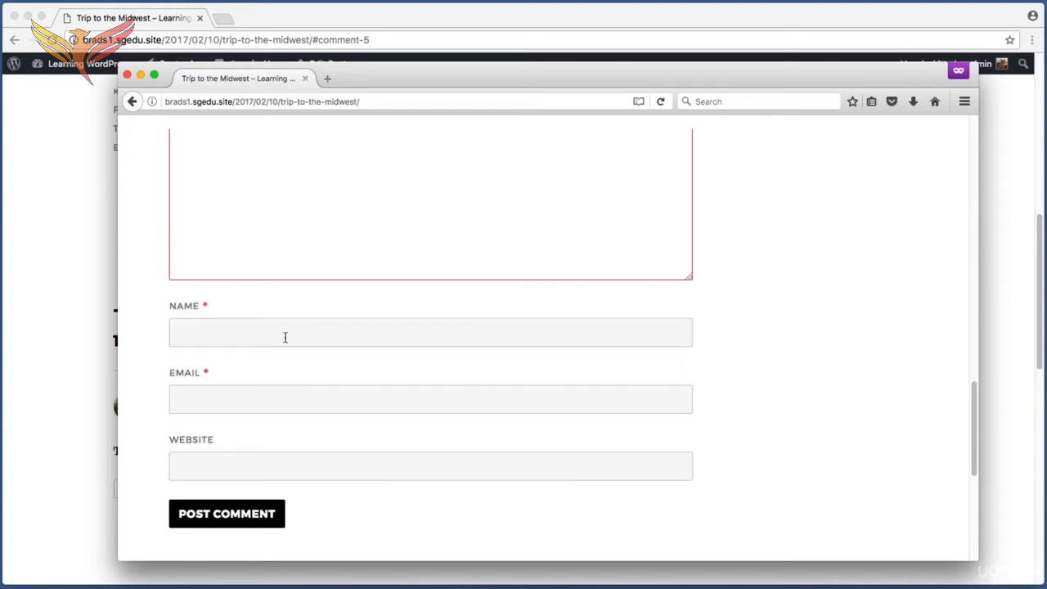
click(279, 329)
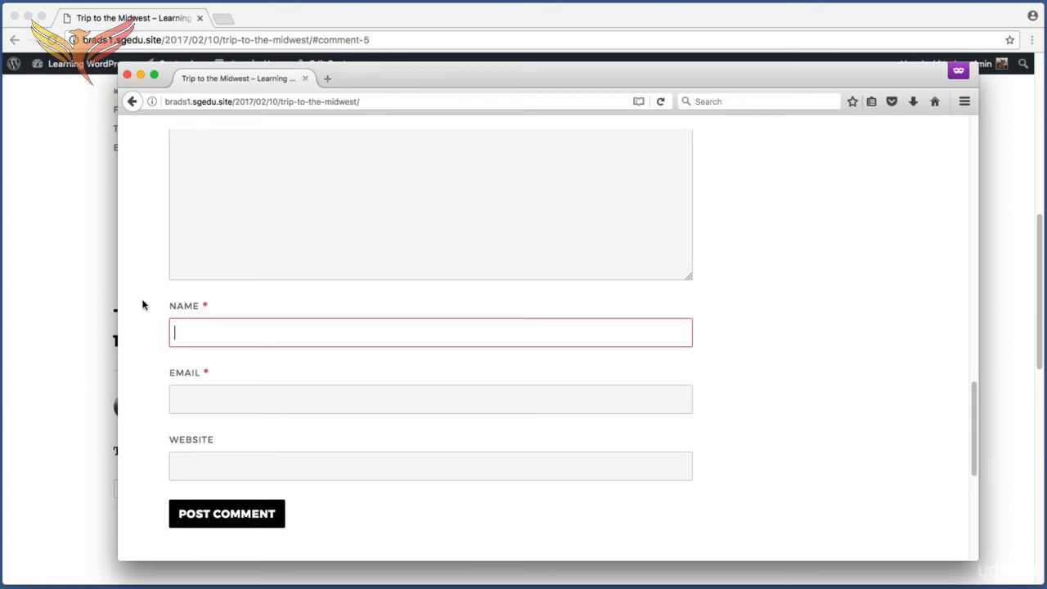
text(John Doe)
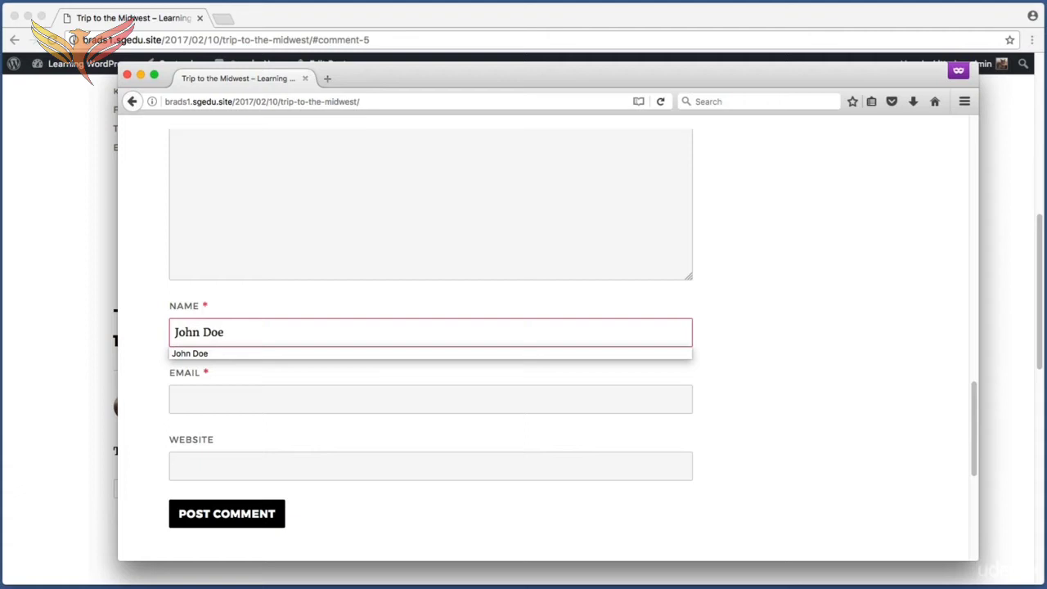
click(293, 397)
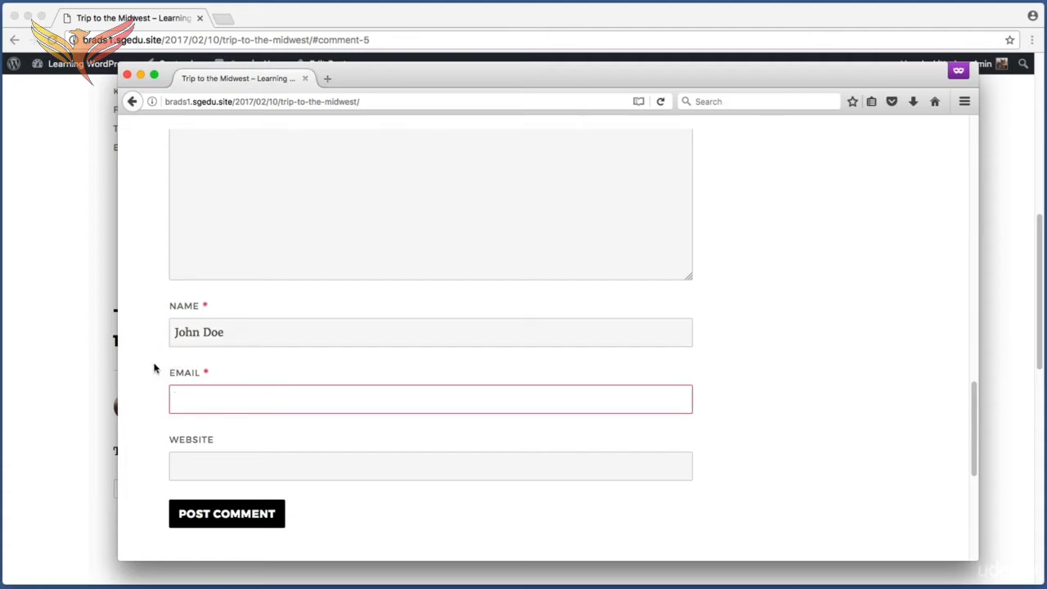
text(john)
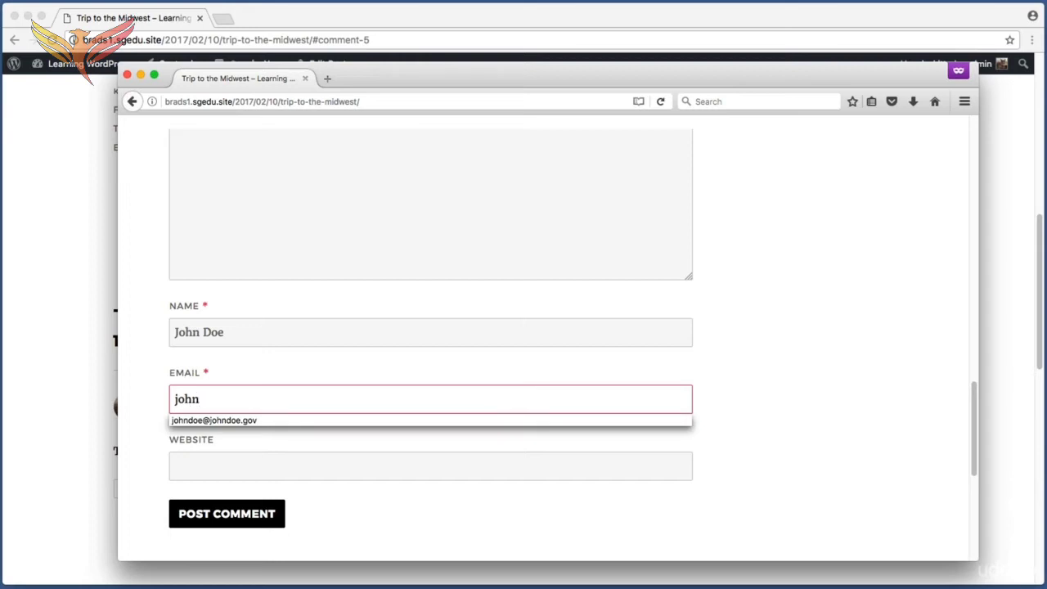
text(doe@johndoe)
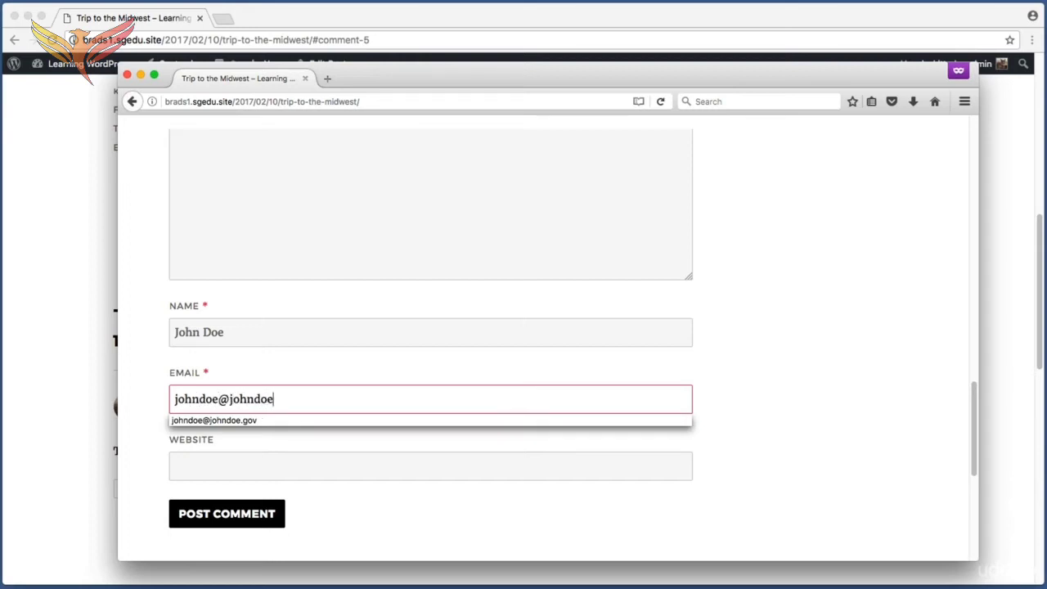
text(.gov)
click(139, 420)
Leave the website field empty and submit the visitor comment.
key(super+shift+4)
drag(148, 422, 322, 498)
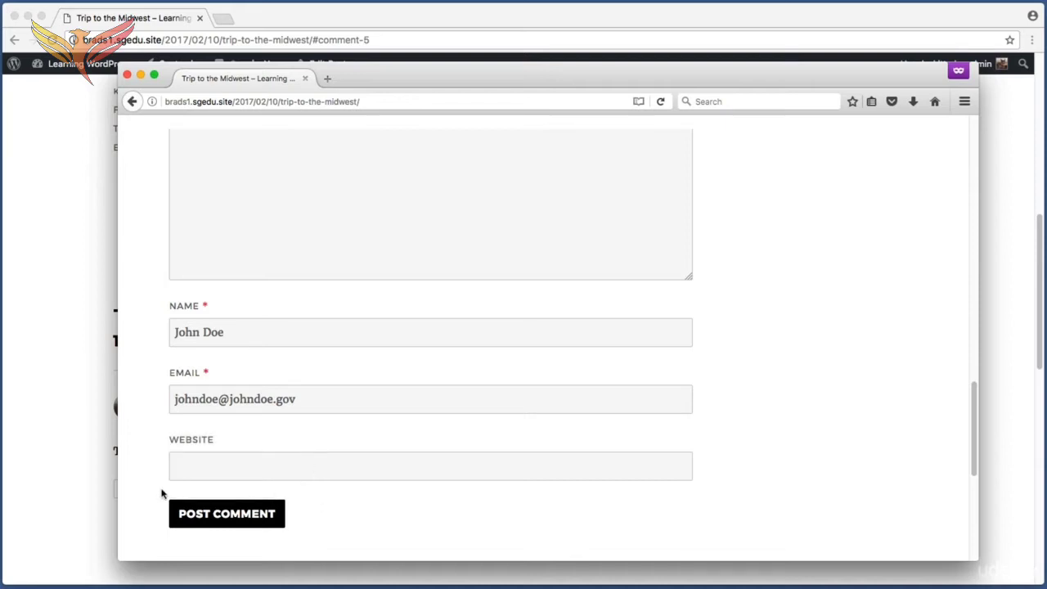
key(super+shift+4)
drag(152, 491, 317, 542)
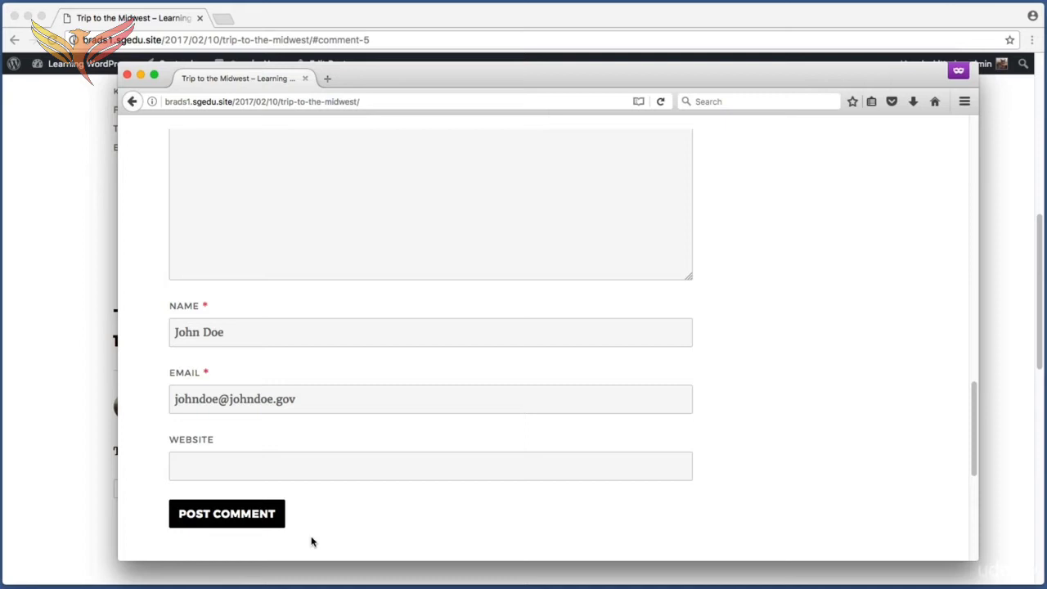
click(230, 522)
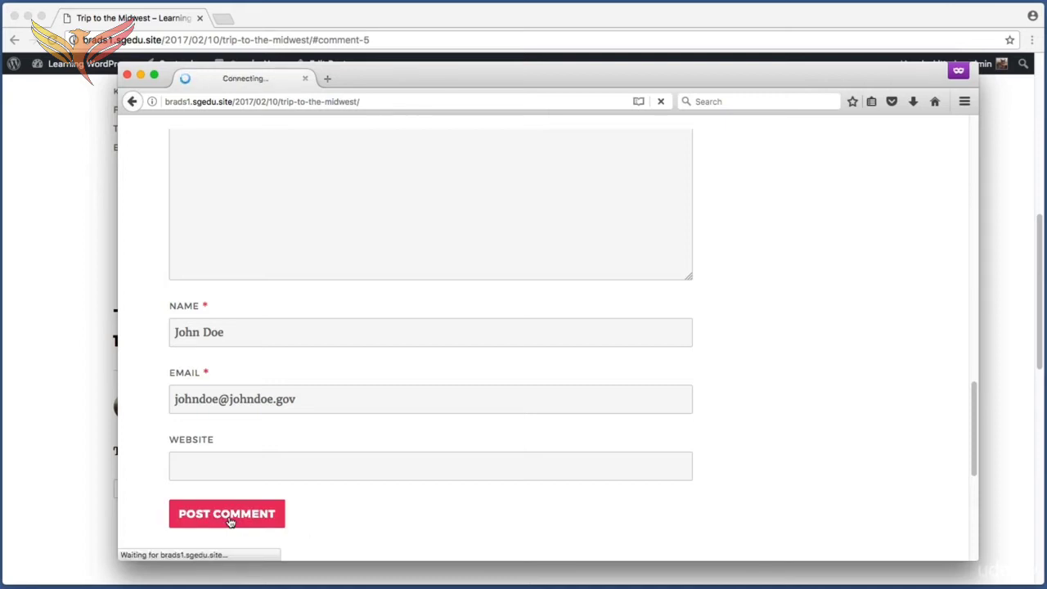
Examine the submitted visitor comment, its moderation notice and the admin's comment above it on the post page.
key(super+shift+4)
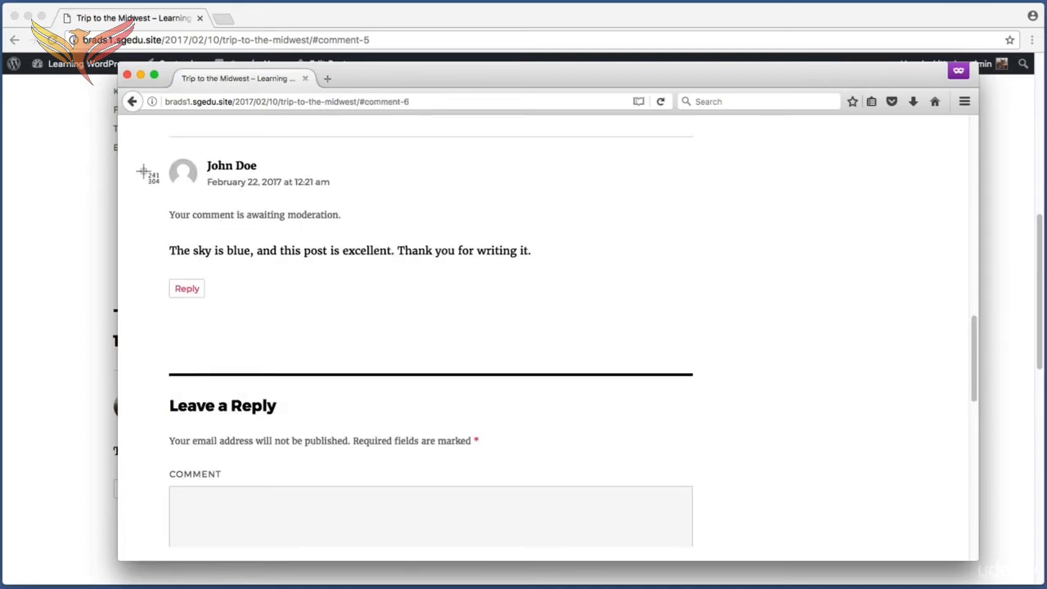
drag(143, 133, 722, 293)
key(super+shift+4)
drag(161, 204, 360, 227)
drag(139, 145, 553, 266)
scroll(549, 268, up, 5)
scroll(547, 266, up, 3)
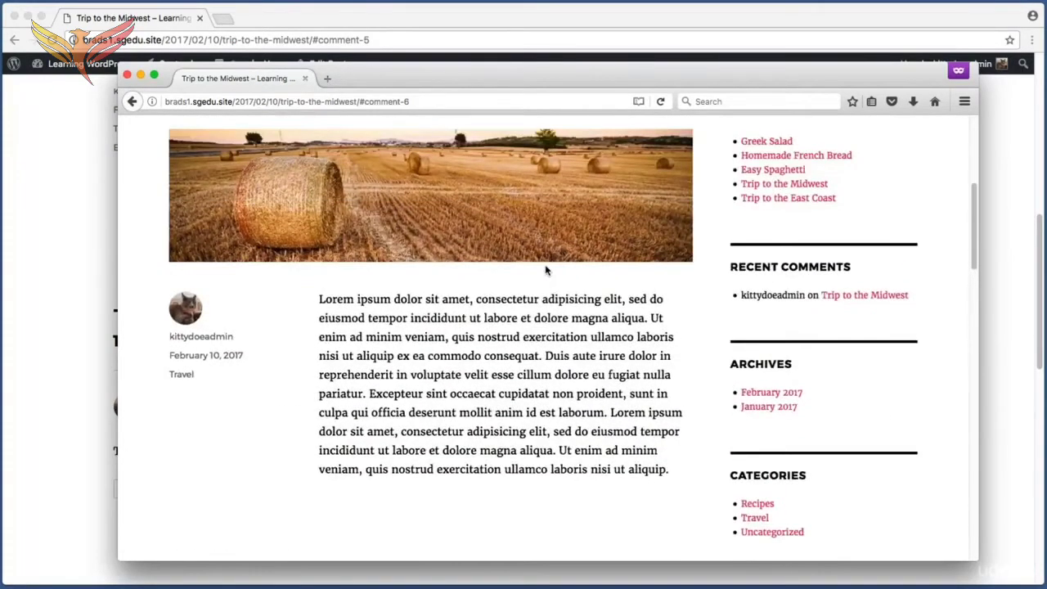
scroll(547, 266, down, 7)
scroll(139, 288, down, 4)
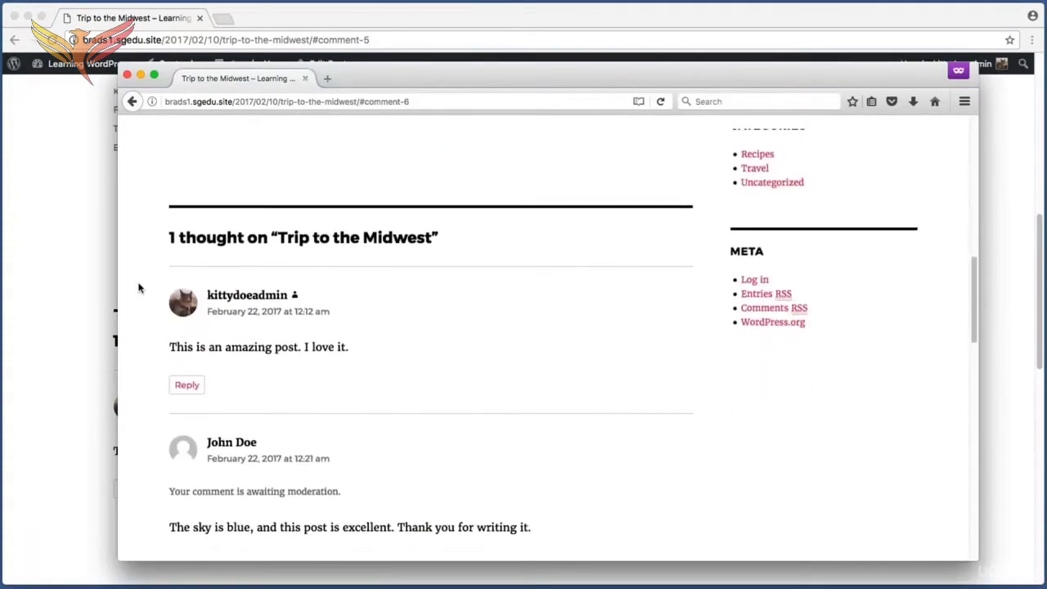
key(super+shift+4)
drag(162, 317, 693, 465)
key(super+shift+4)
drag(154, 375, 361, 397)
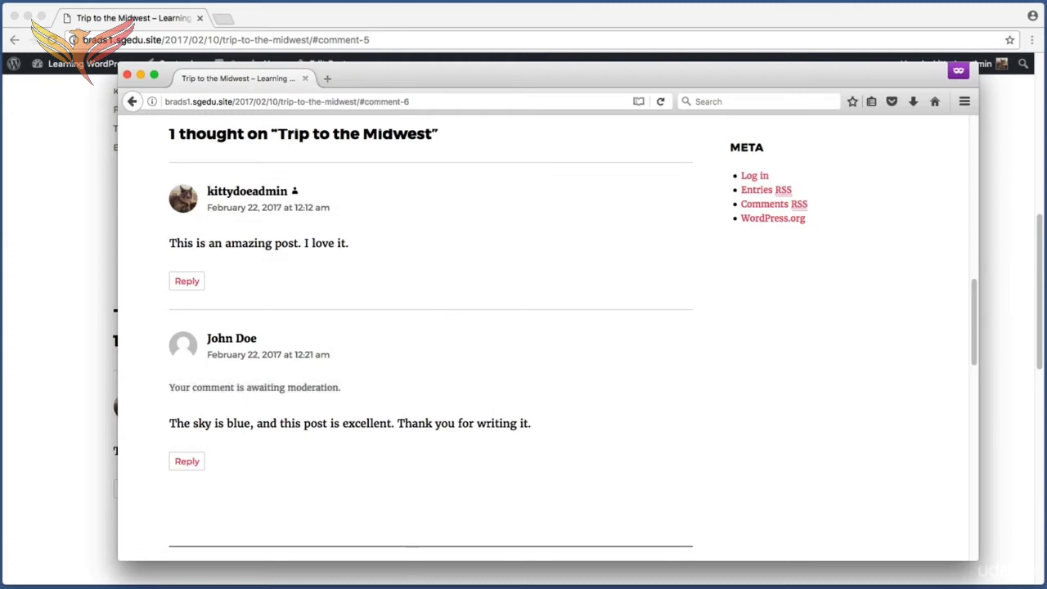
Switch to the Safari window and open the "Trip to the Midwest" post from the Travel category to check which comments other visitors see.
key(super+Tab)
mouse_move(390, 30)
mouse_down()
mouse_move(403, 23)
mouse_move(387, 27)
mouse_move(418, 53)
mouse_move(401, 21)
mouse_move(410, 32)
mouse_up()
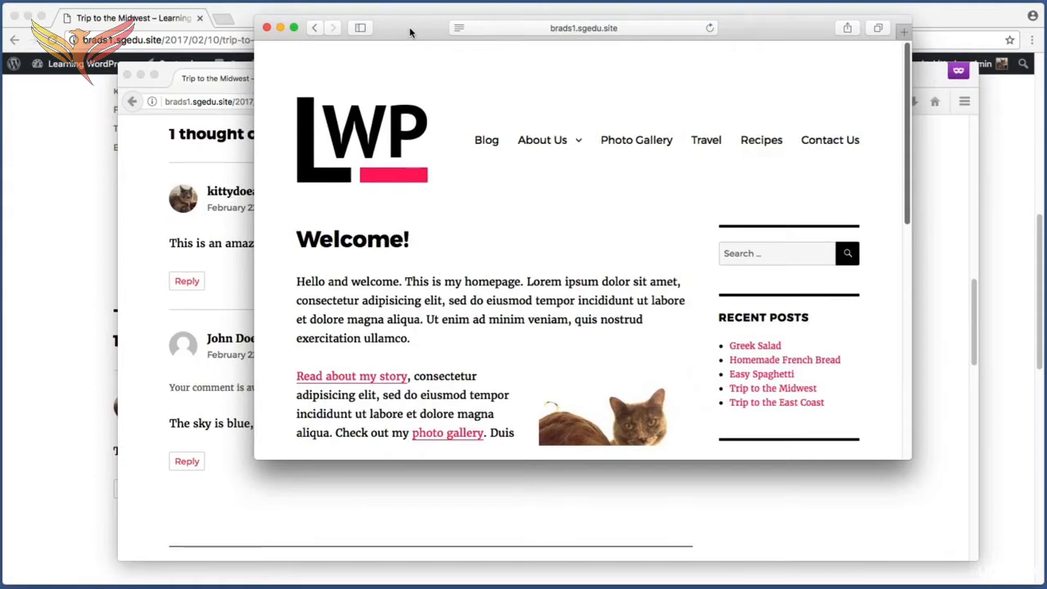
mouse_move(410, 31)
mouse_down()
mouse_move(451, 27)
mouse_move(421, 27)
mouse_up()
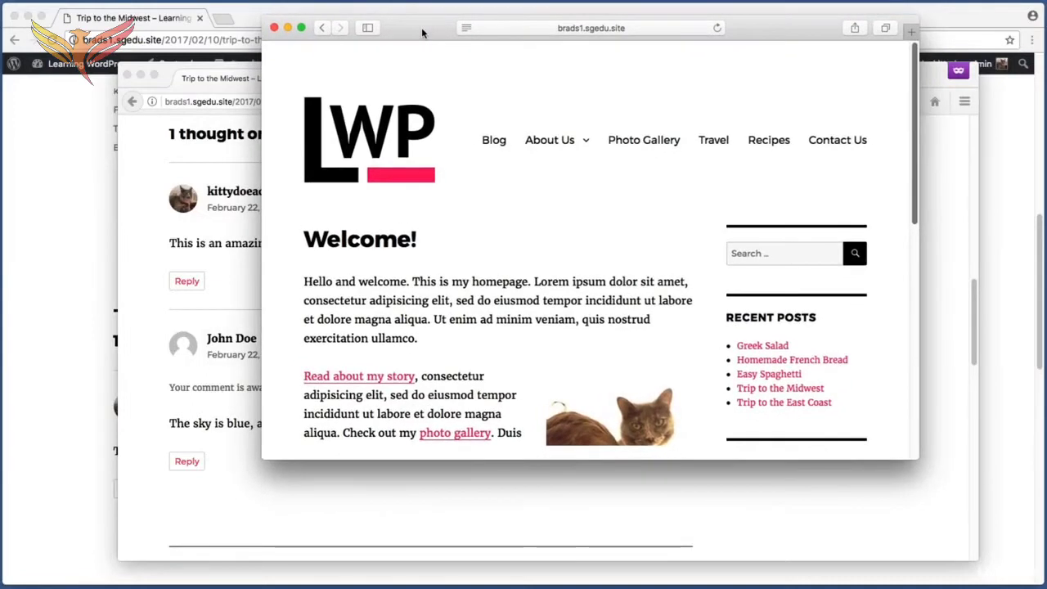
click(714, 142)
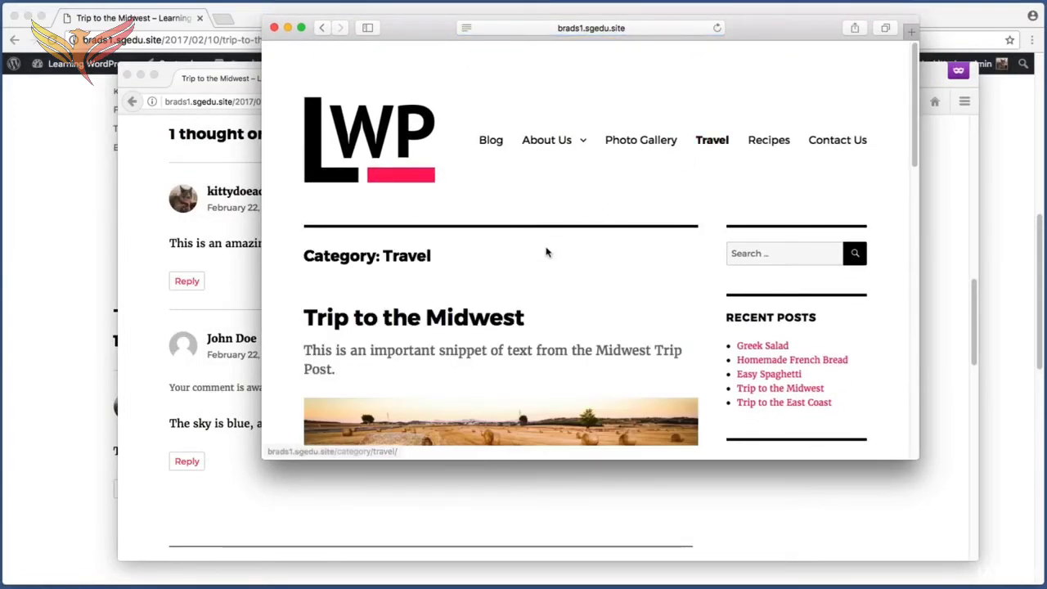
scroll(531, 246, down, 2)
click(449, 236)
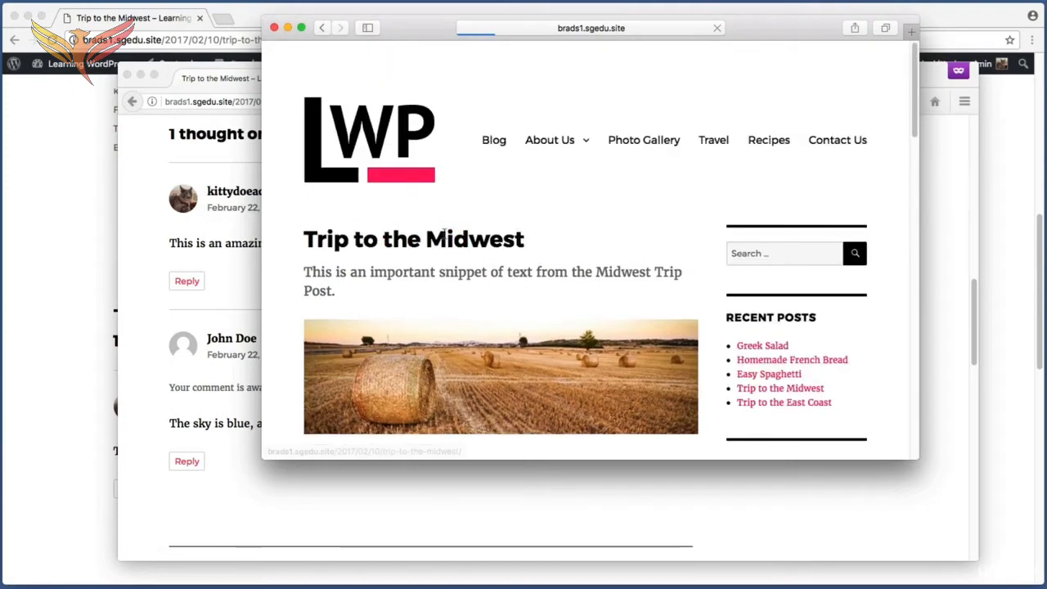
scroll(283, 213, down, 1)
scroll(284, 213, down, 10)
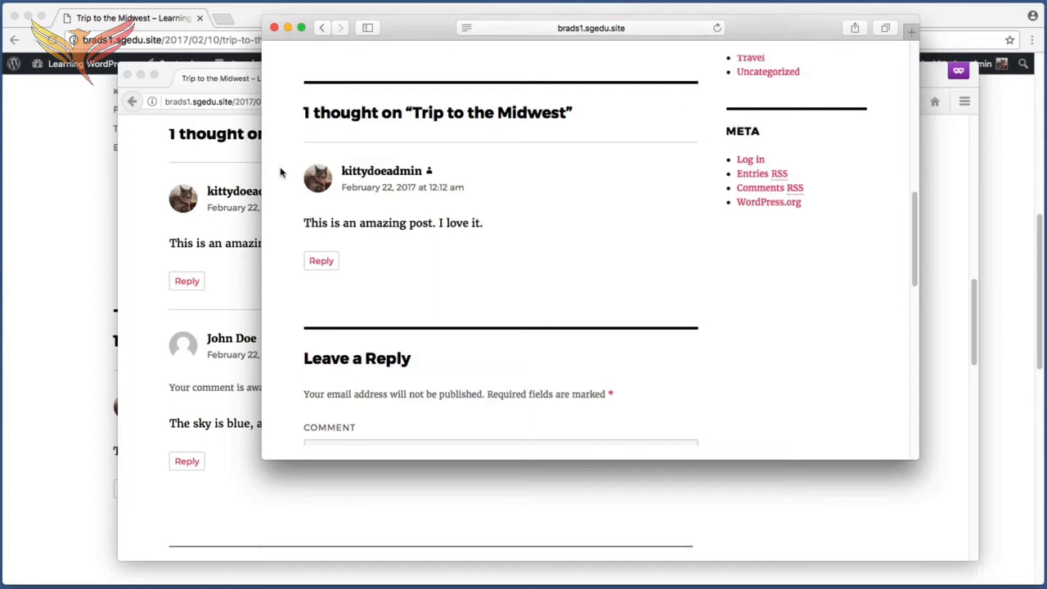
key(super+shift+4)
drag(284, 143, 550, 246)
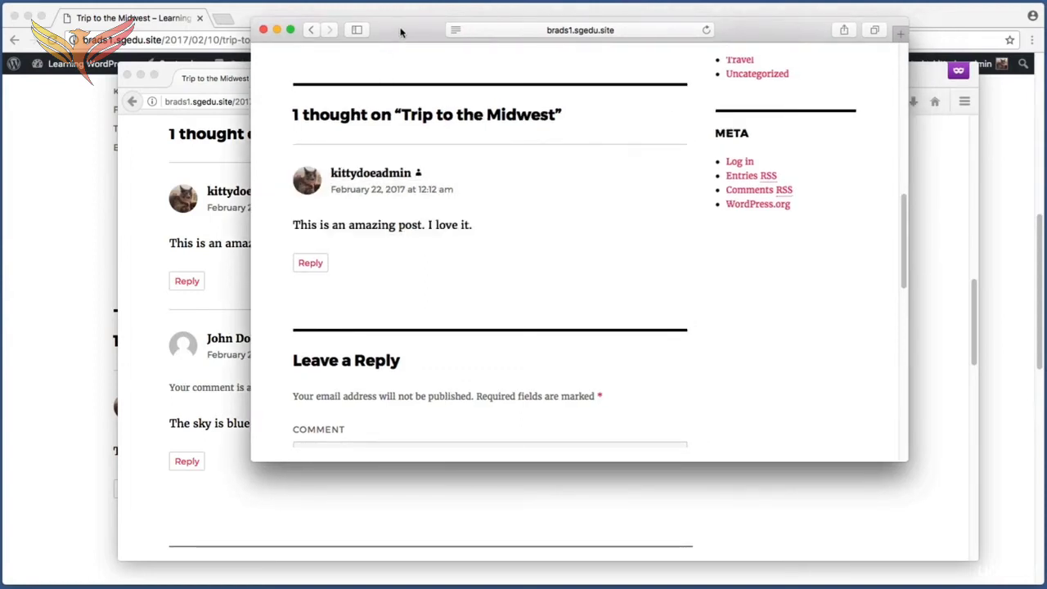
drag(400, 32, 424, 24)
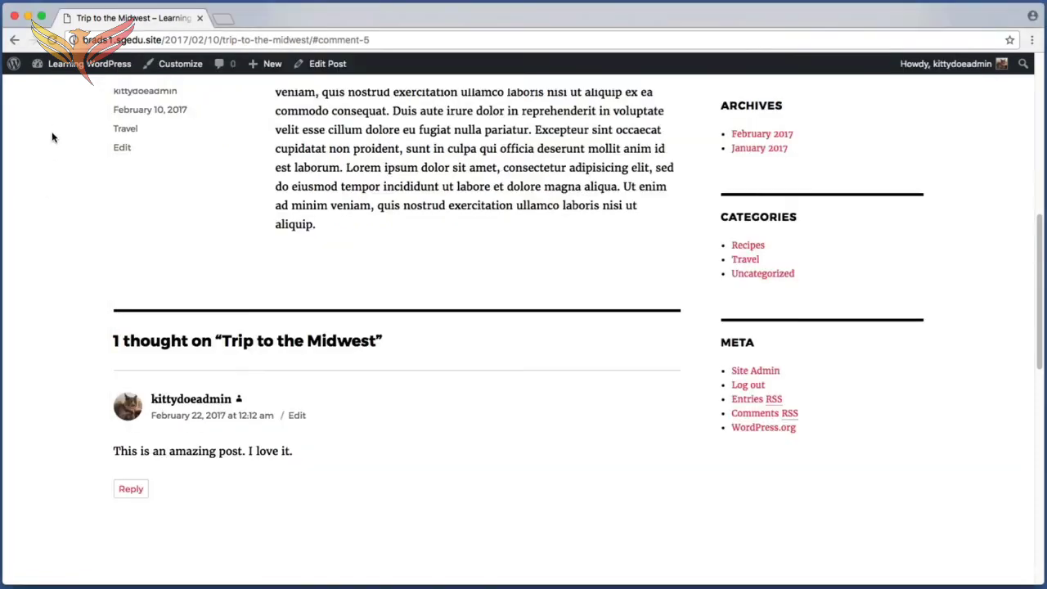
Return to the logged-in site in Chrome and open the Comments list from the WordPress dashboard.
scroll(52, 137, up, 10)
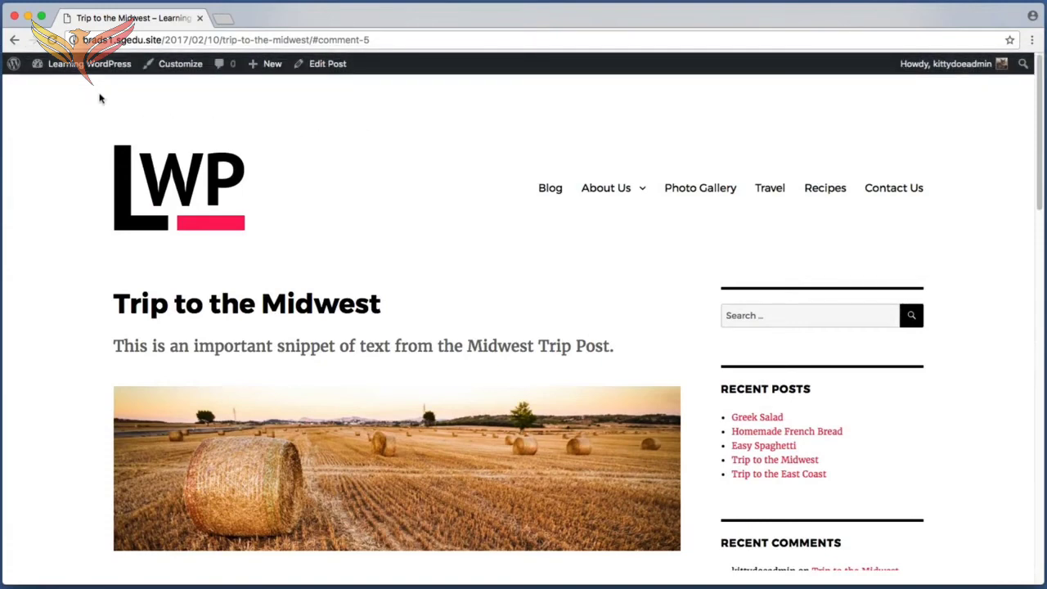
mouse_move(86, 74)
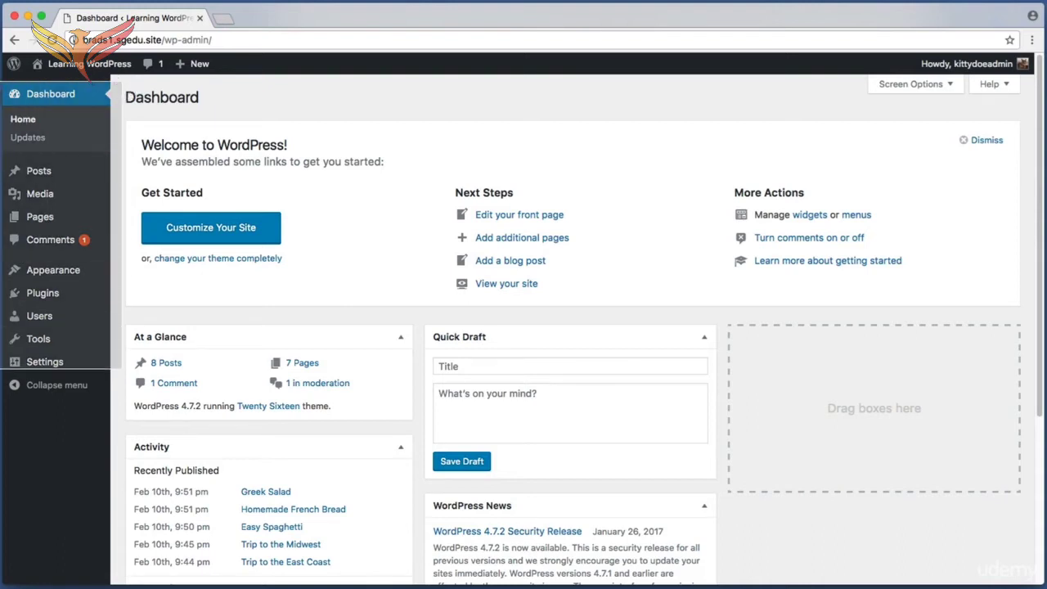
click(45, 245)
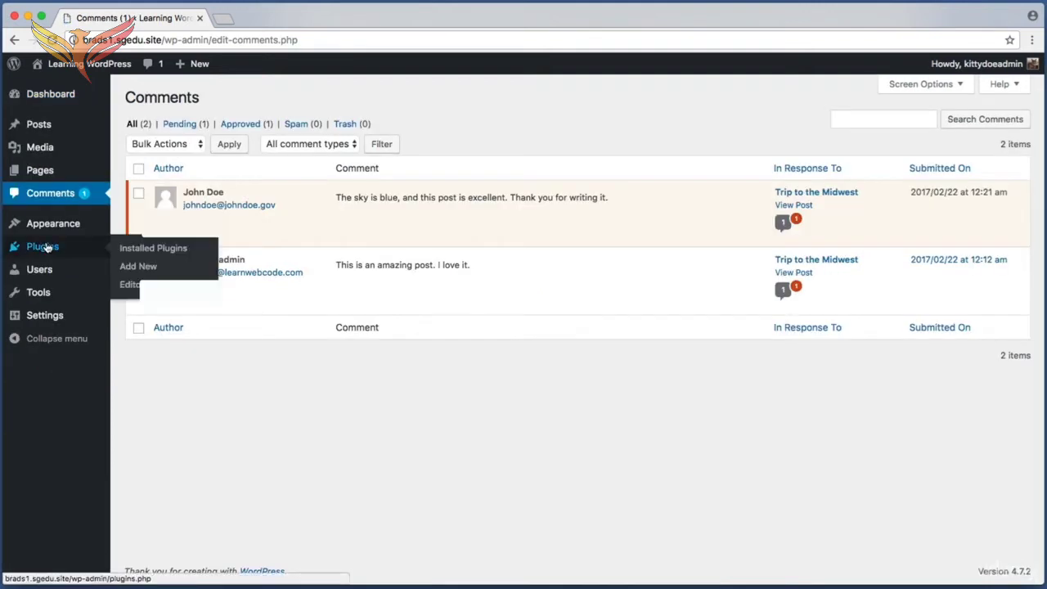
Examine the list of comments, checking the pending entry's author details and comment text.
key(super+shift+4)
drag(116, 136, 463, 412)
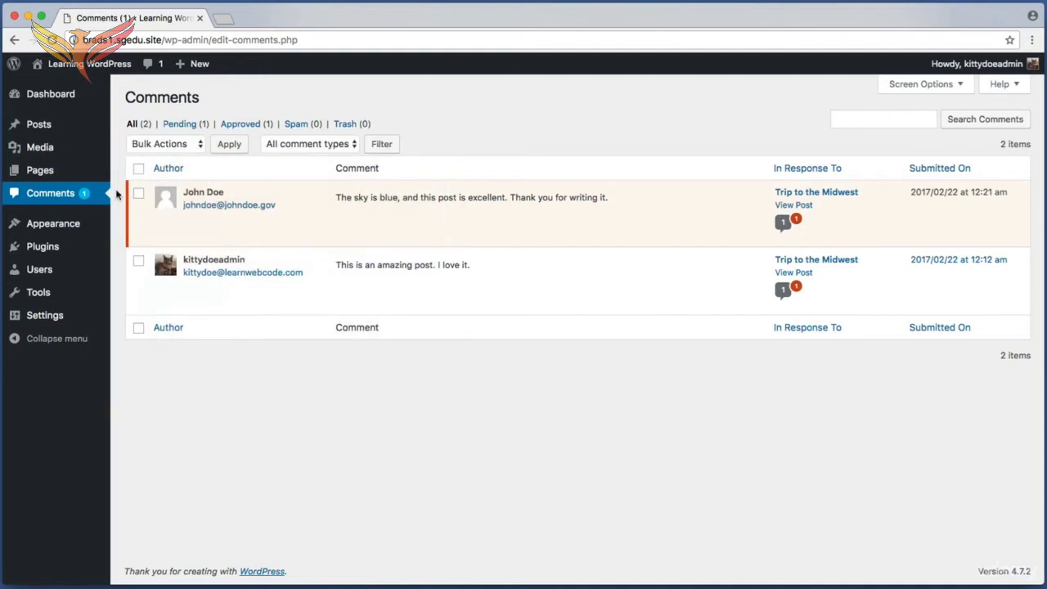
key(super+shift+4)
drag(121, 176, 633, 250)
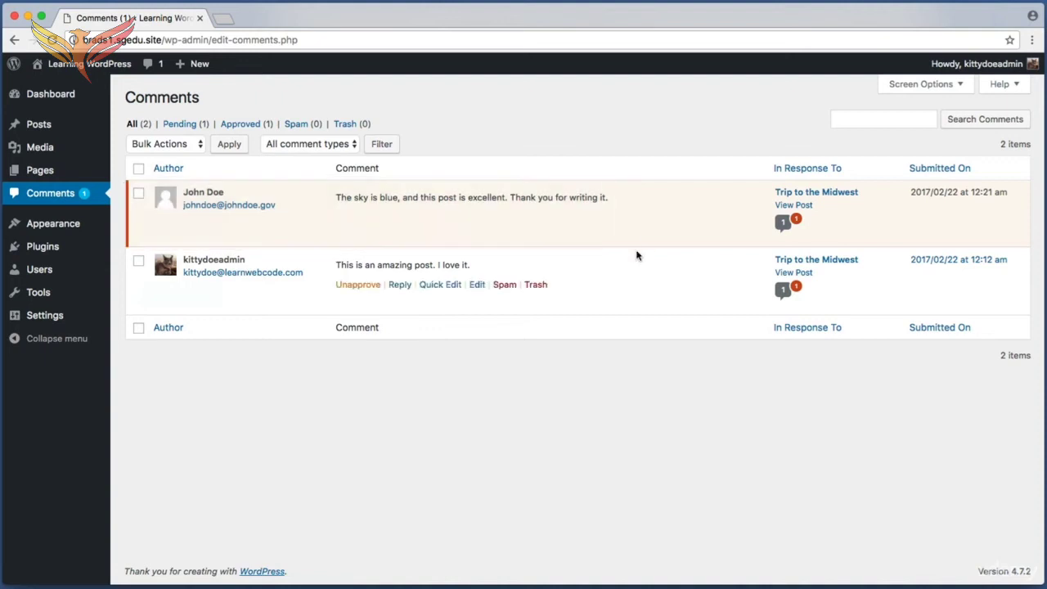
key(super+shift+4)
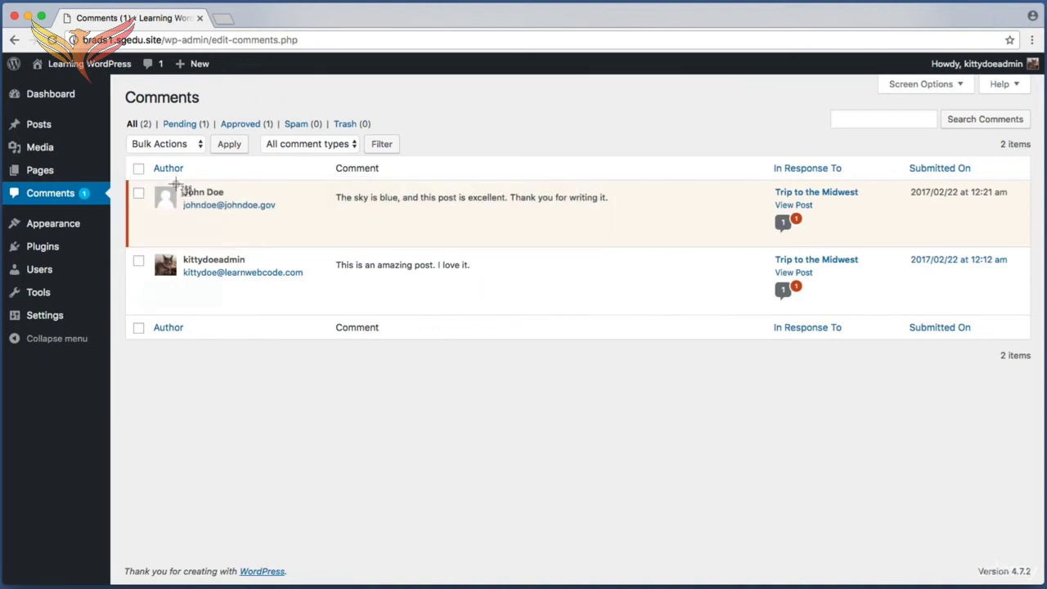
drag(177, 184, 601, 199)
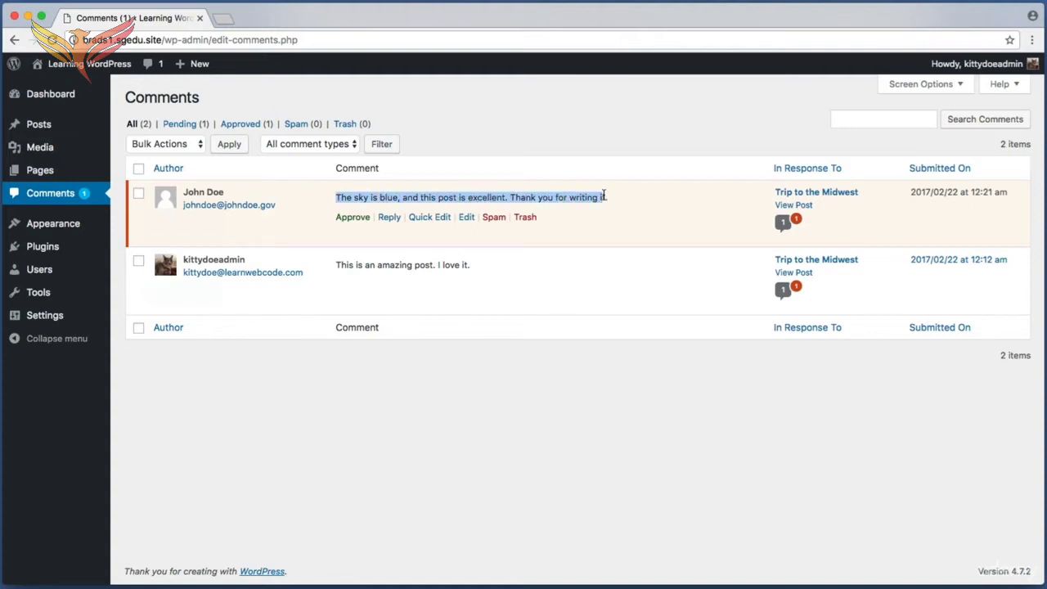
click(597, 172)
Review the moderation actions offered for the pending visitor comment, such as Approve, Spam and Trash.
key(super+shift+4)
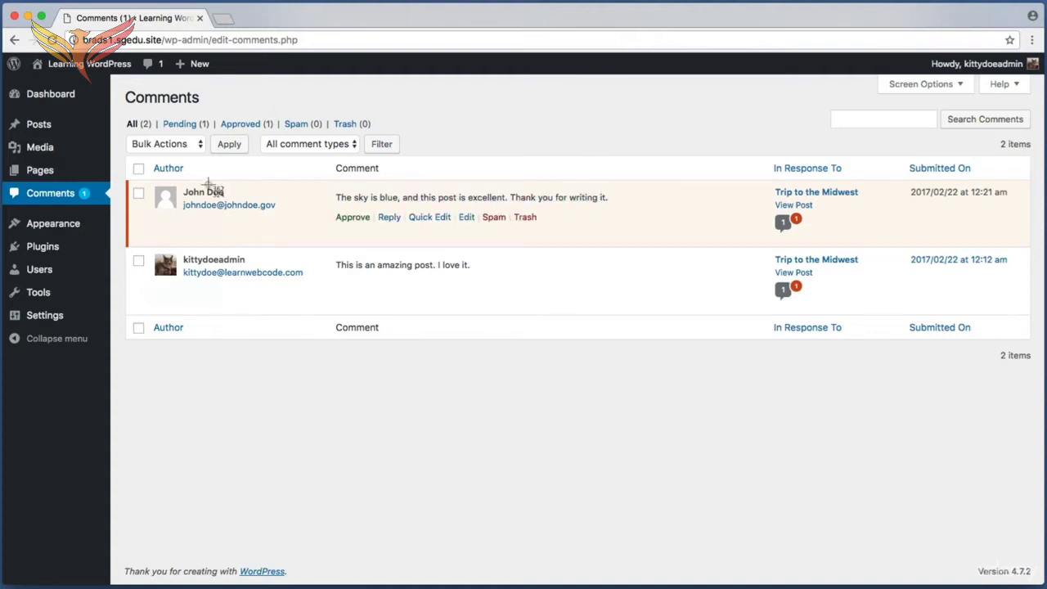
drag(131, 180, 994, 253)
key(super+shift+4)
drag(321, 206, 564, 235)
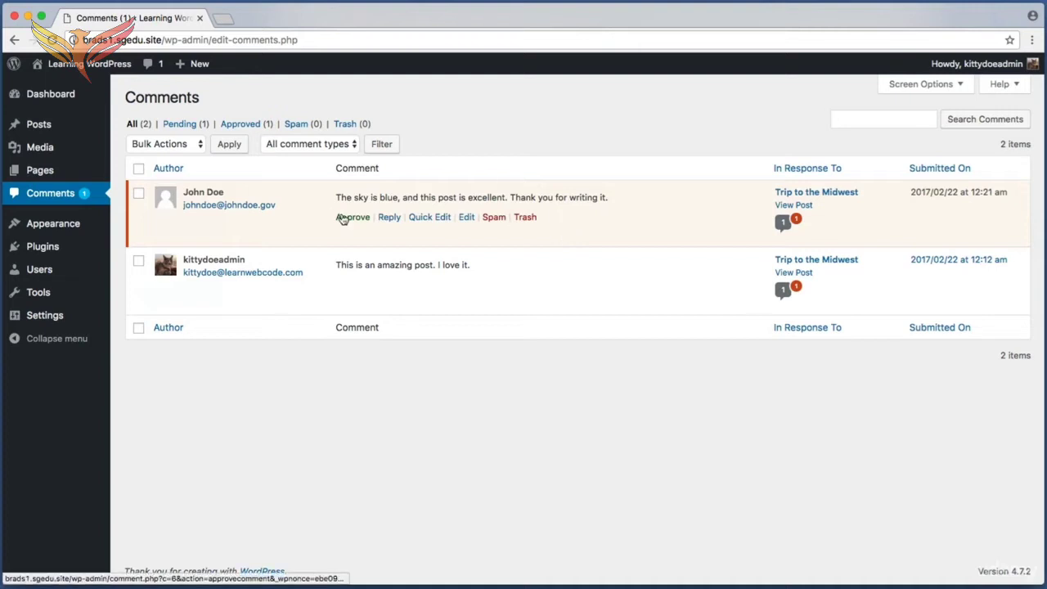
key(super+shift+4)
drag(325, 208, 376, 227)
key(super+shift+4)
drag(478, 204, 547, 230)
key(Escape)
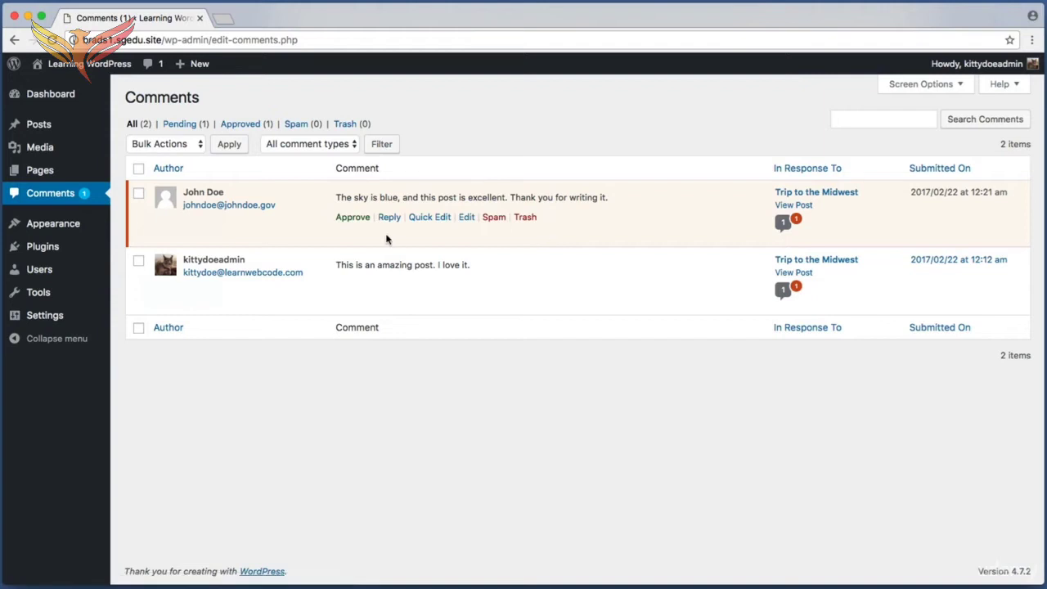
Approve the pending visitor comment on the "Trip to the Midwest" post.
key(super+shift+4)
drag(324, 211, 378, 240)
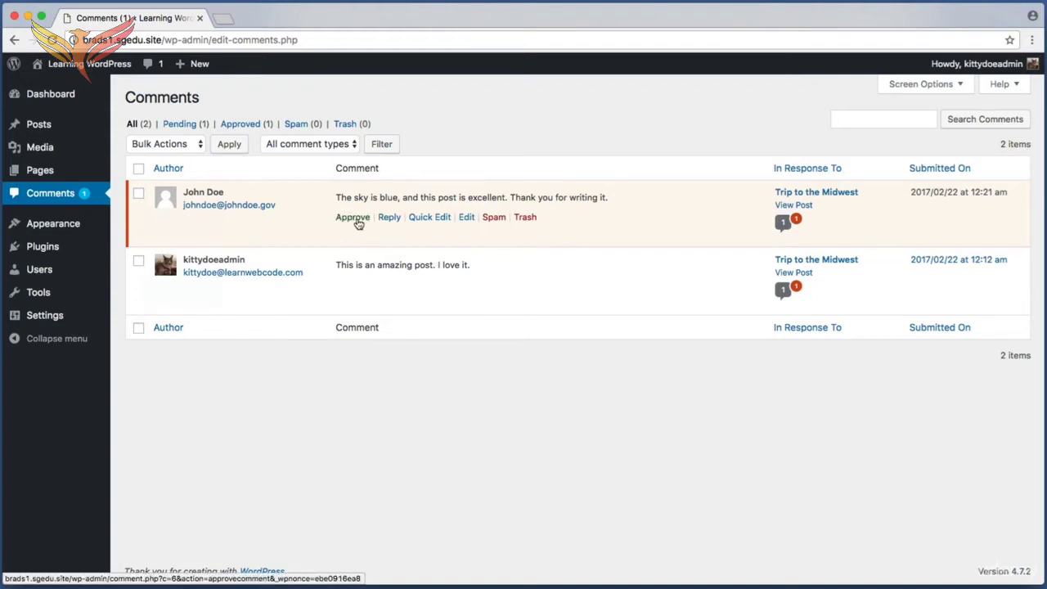
click(357, 220)
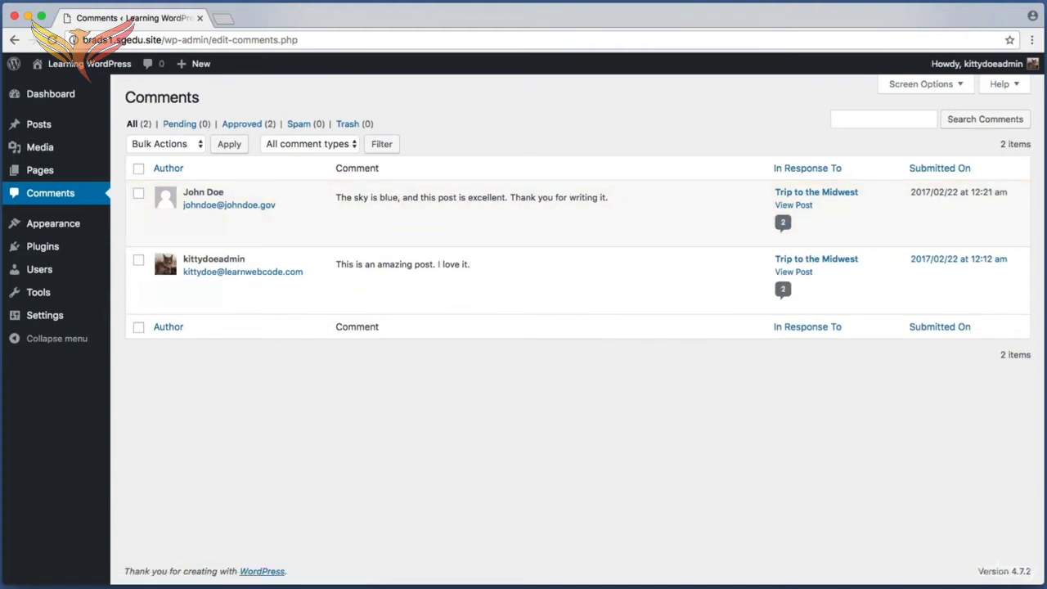
Switch to the Safari window and reopen the "Trip to the Midwest" post from the Travel category.
key(super+Tab)
mouse_move(771, 25)
mouse_down()
mouse_move(752, 18)
mouse_move(754, 29)
mouse_up()
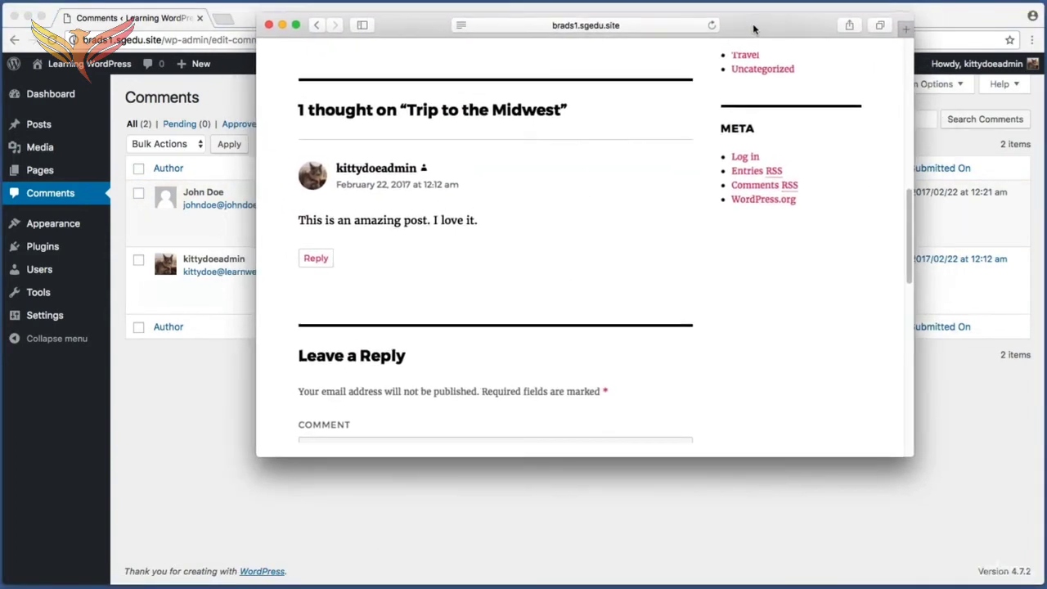
scroll(707, 139, up, 10)
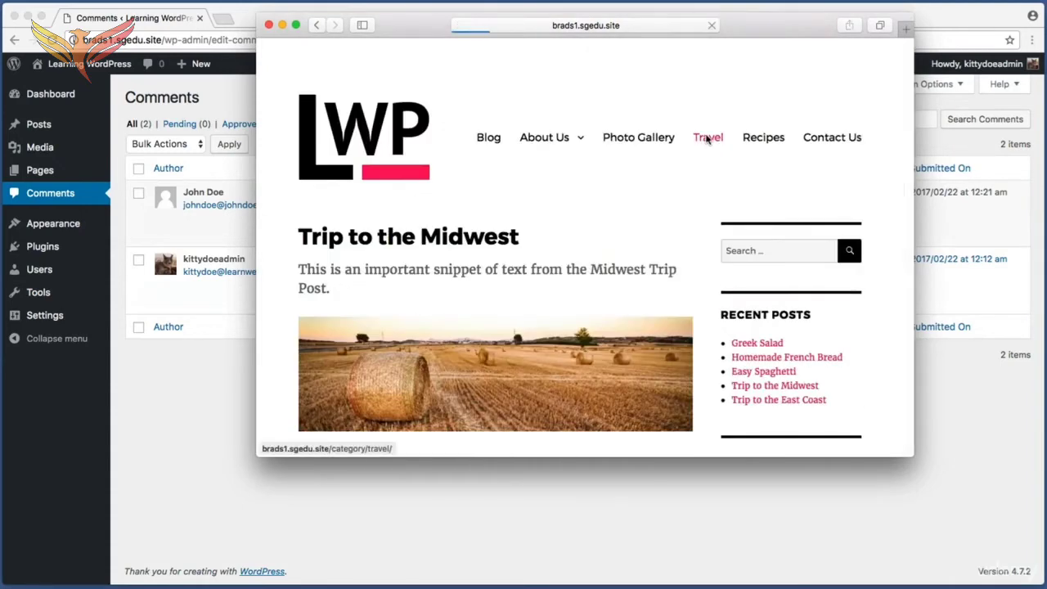
click(708, 139)
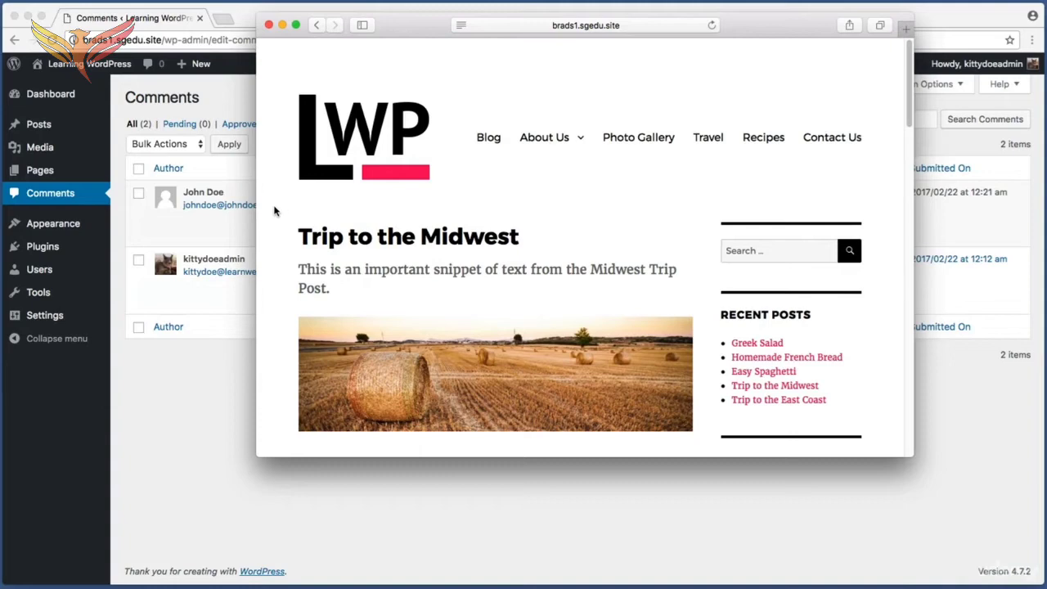
key(shift+super+4)
drag(277, 197, 520, 288)
Examine the post's comment section as a logged-out visitor, including its heading, the admin's comment and the approved visitor comment.
scroll(285, 235, down, 1)
scroll(285, 235, down, 10)
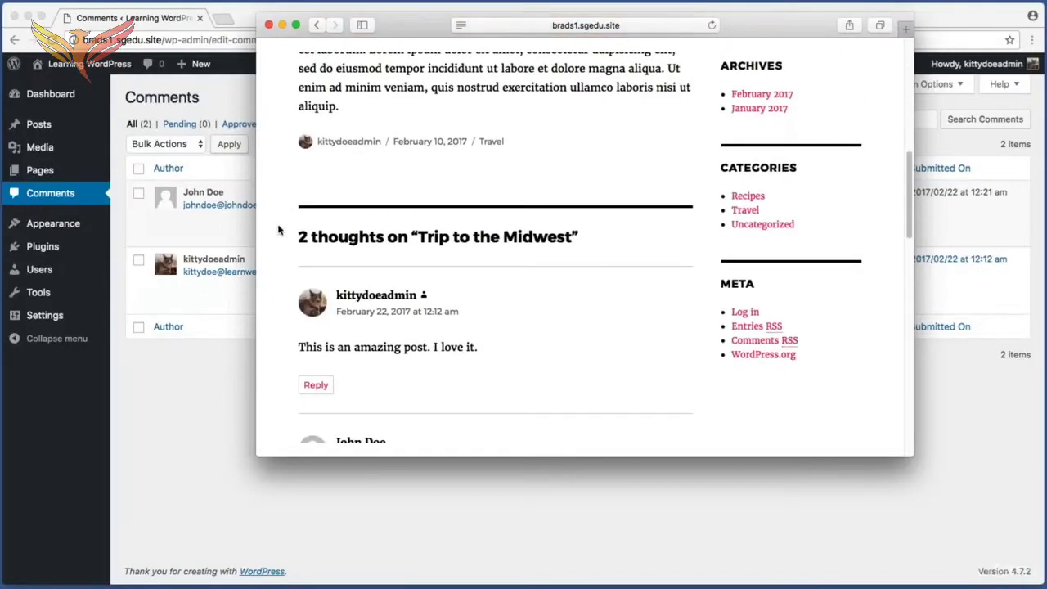
key(shift+super+4)
drag(282, 221, 598, 257)
scroll(598, 257, down, 3)
key(shift+super+4)
drag(275, 172, 523, 271)
scroll(490, 269, down, 2)
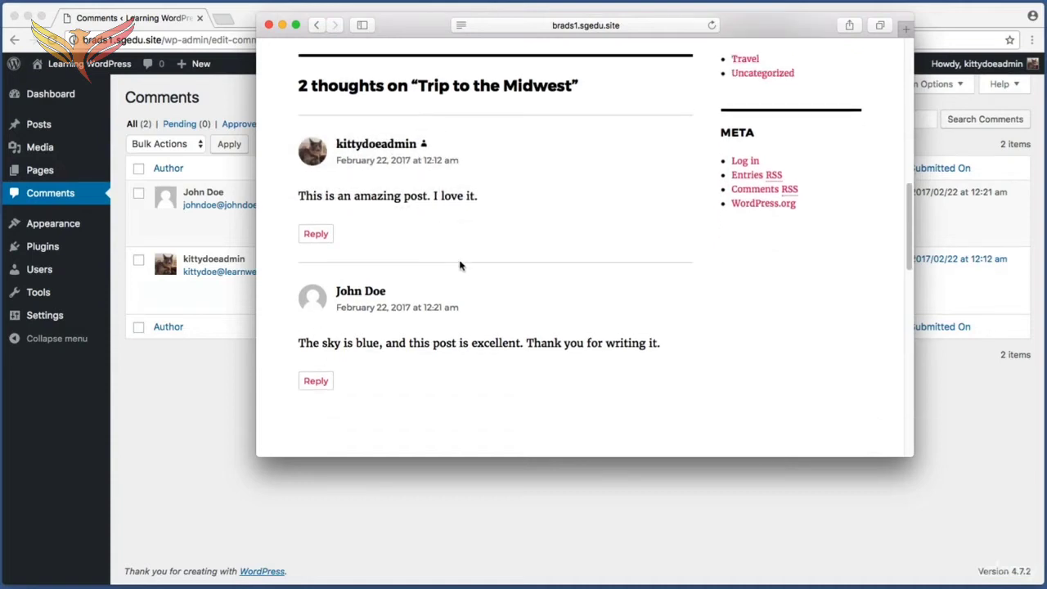
key(shift+super+4)
drag(275, 263, 732, 409)
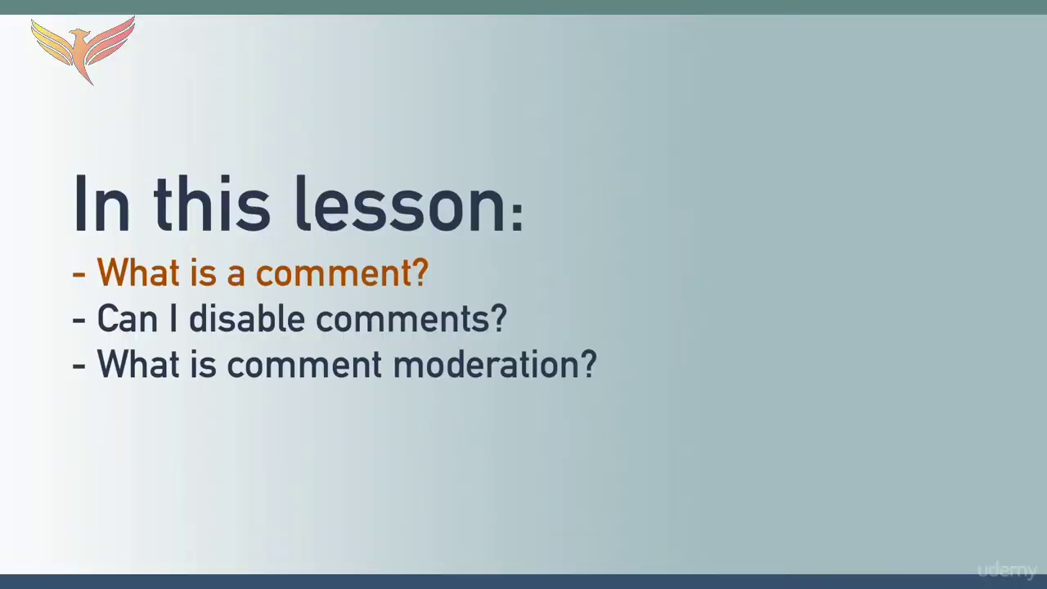
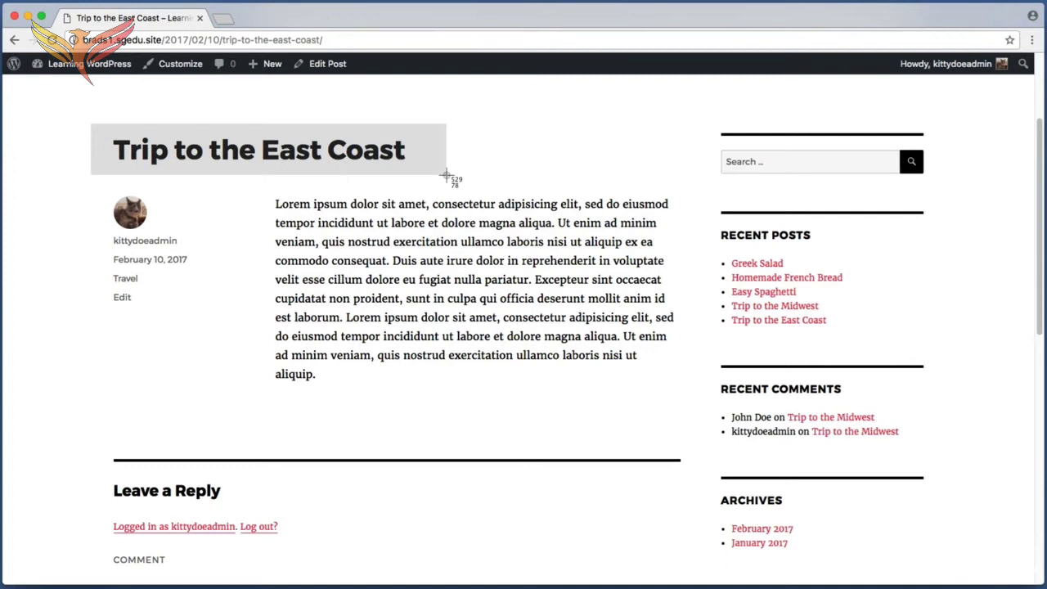
Open the "Trip to the East Coast" post for editing from the list of posts in the Chrome window's WordPress dashboard.
drag(446, 174, 450, 175)
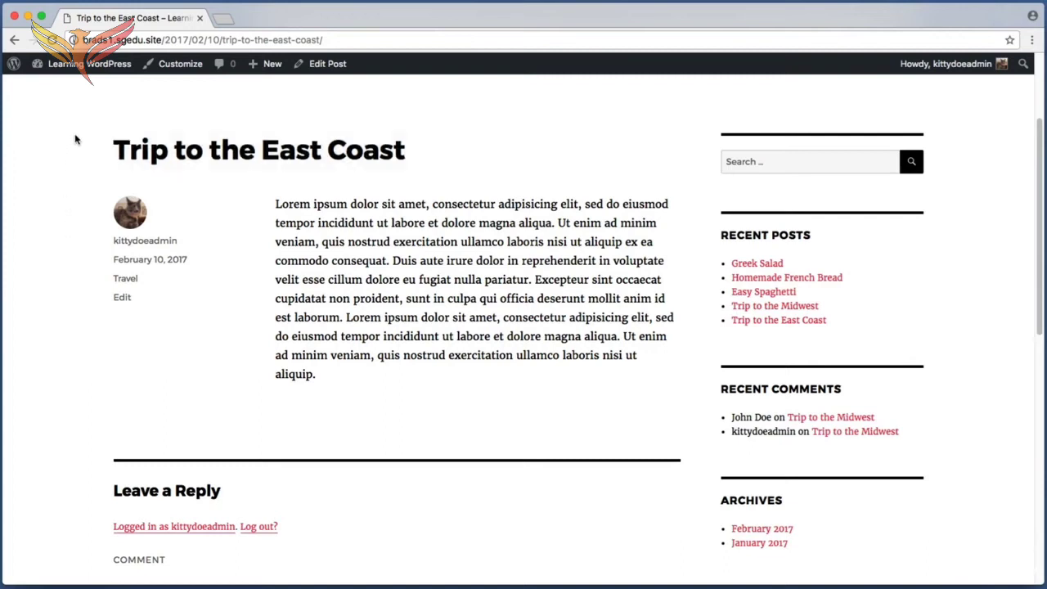
click(81, 64)
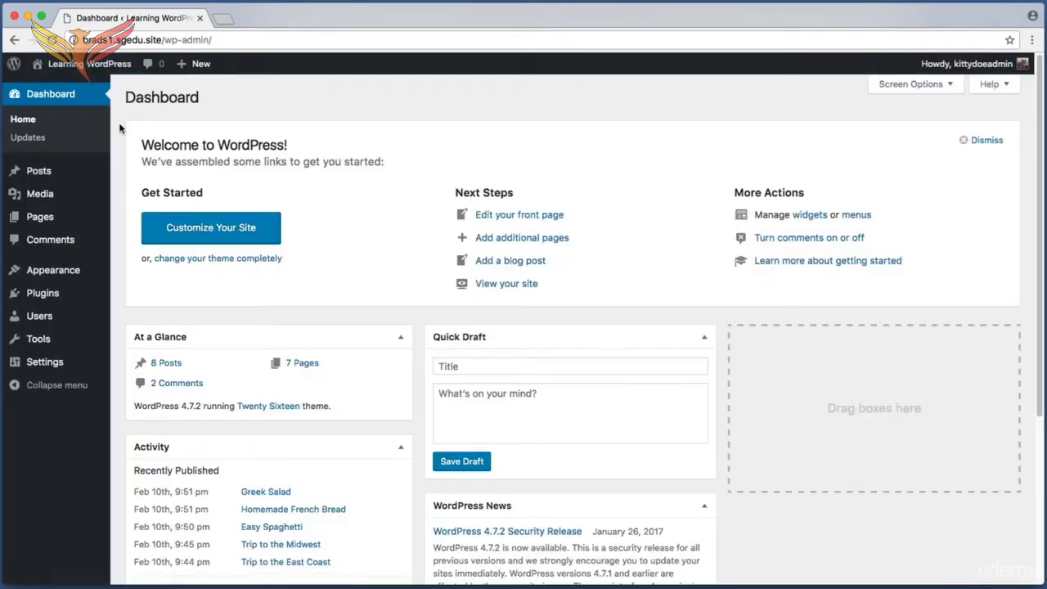
click(33, 170)
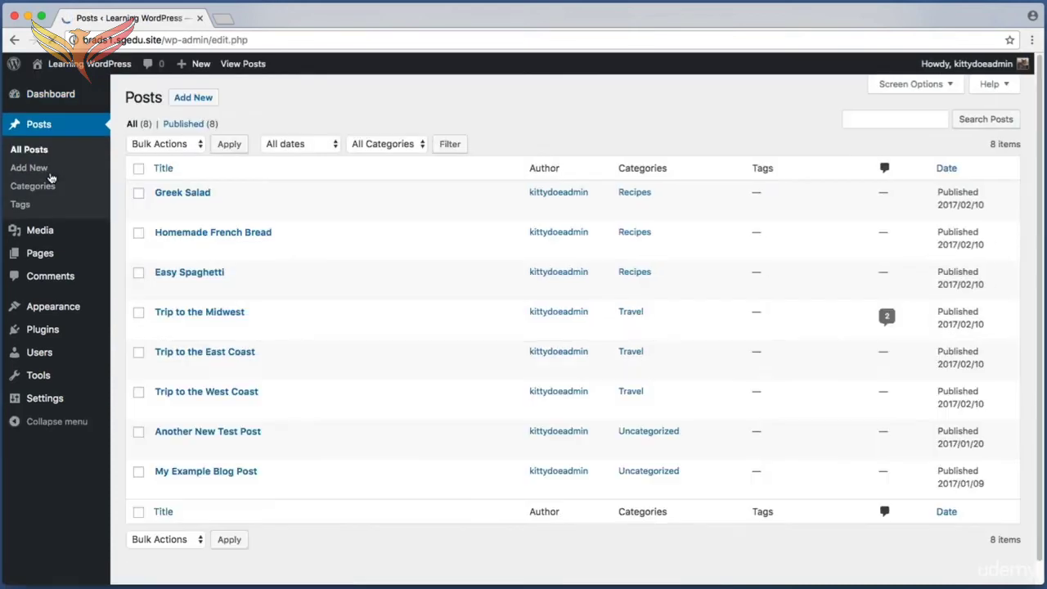
drag(141, 343, 295, 370)
click(250, 353)
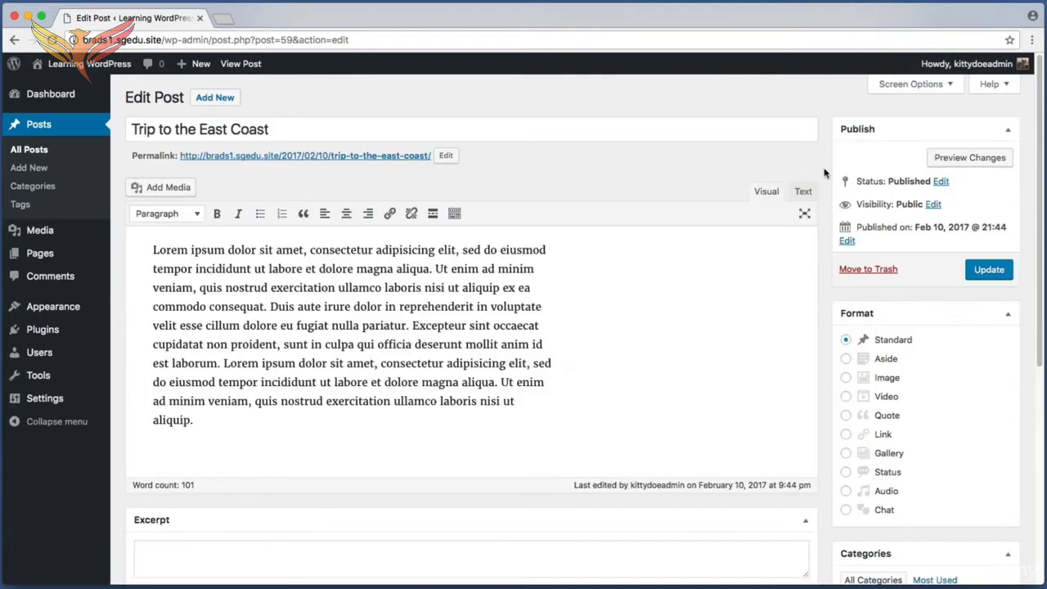
scroll(825, 174, down, 5)
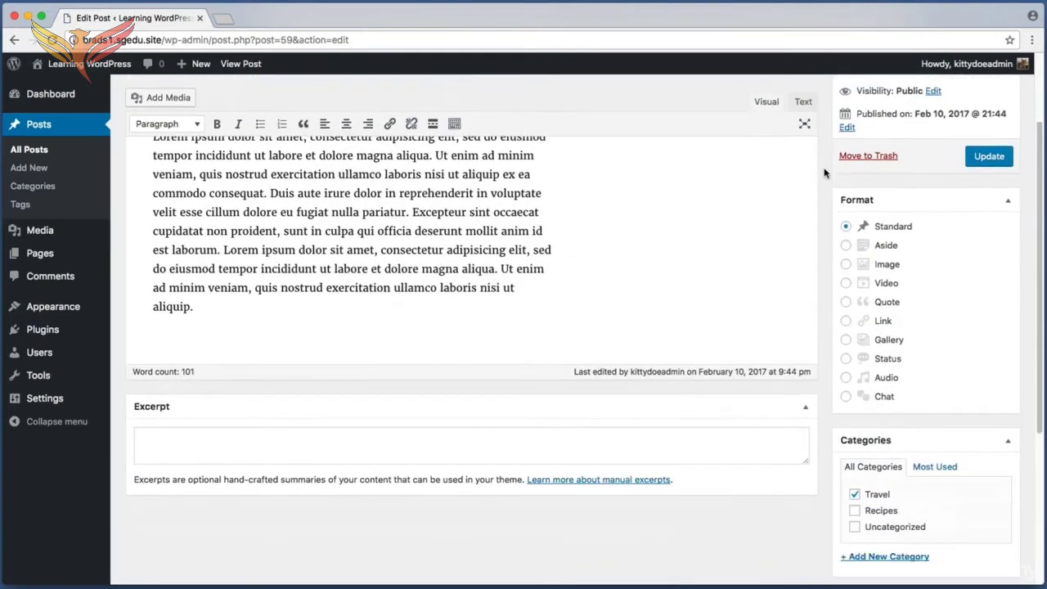
Enable the Discussion box in the post editor's screen options and collapse the options again.
key(super+shift+4)
drag(126, 421, 822, 536)
scroll(827, 475, up, 5)
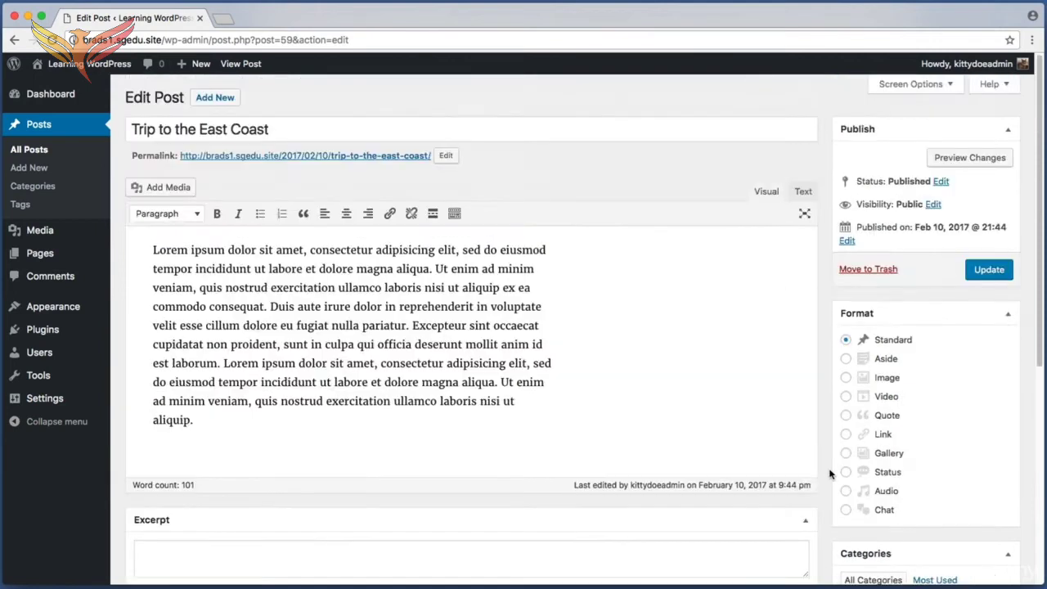
key(super+shift+4)
drag(848, 73, 934, 105)
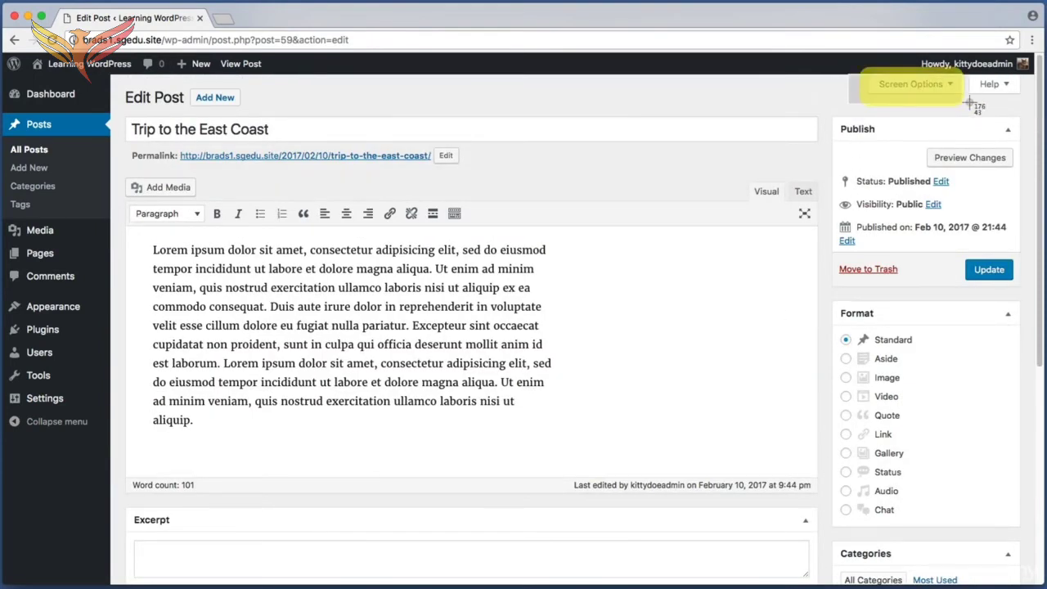
click(912, 84)
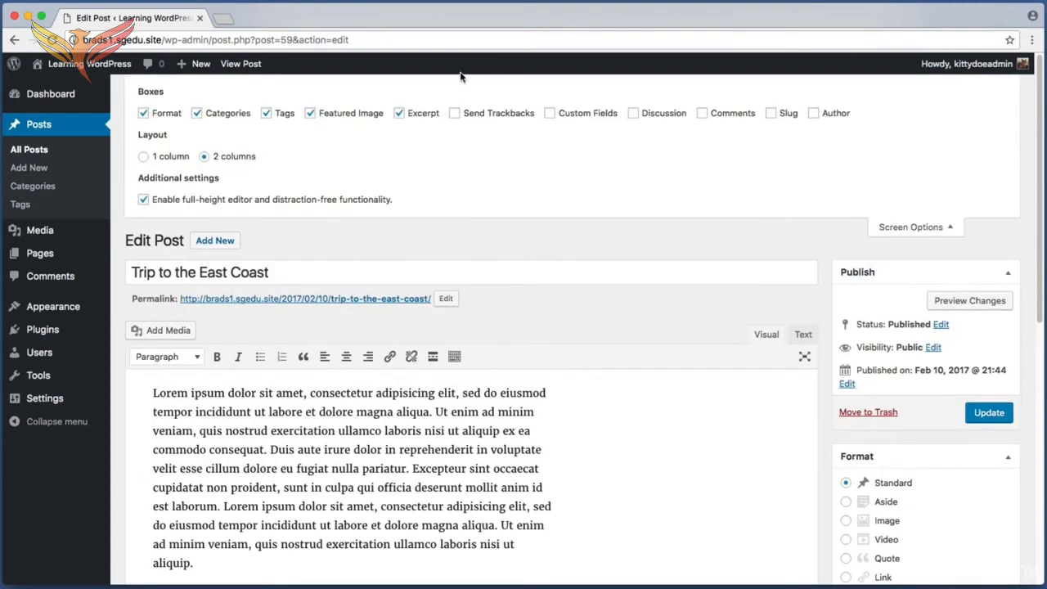
key(super+shift+4)
drag(624, 98, 682, 131)
click(635, 121)
key(super+shift+4)
drag(622, 99, 700, 144)
key(super+shift+4)
drag(844, 204, 978, 250)
click(940, 228)
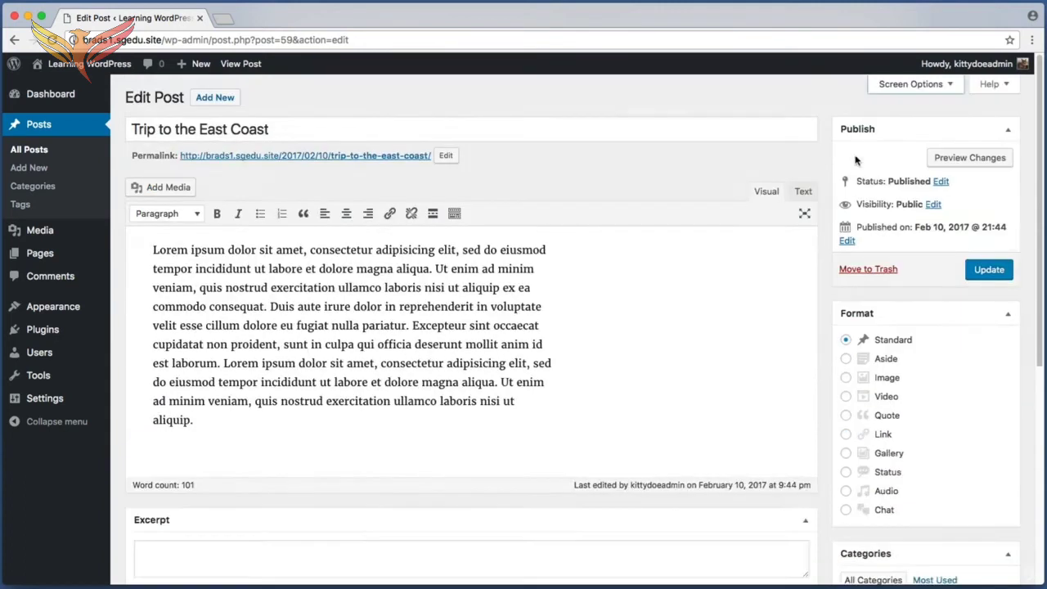
Disallow comments on the "Trip to the East Coast" post in its Discussion box.
scroll(824, 133, down, 5)
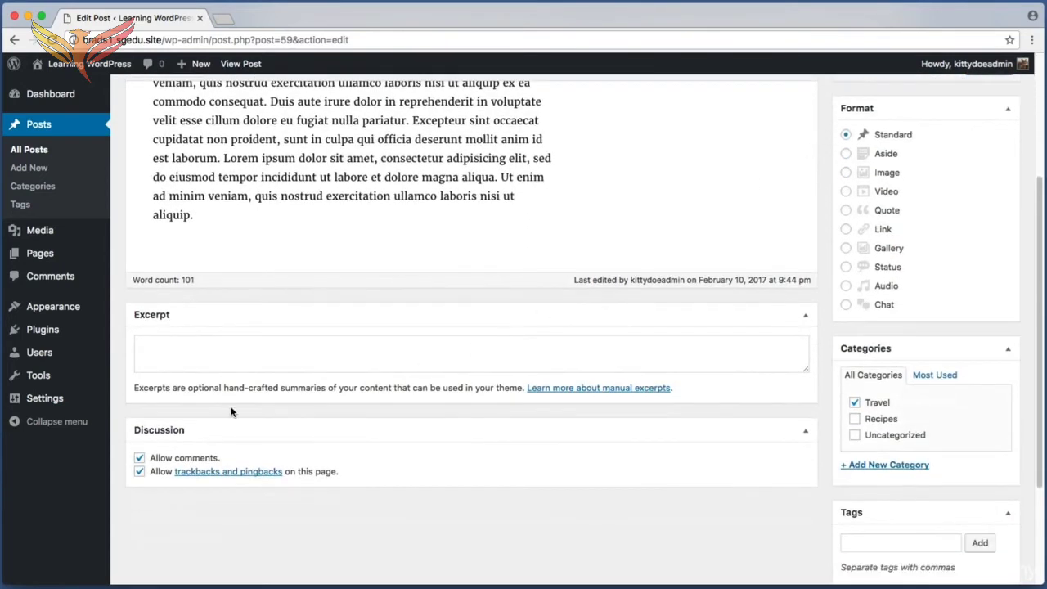
key(super+shift+4)
drag(122, 411, 796, 496)
key(super+shift+4)
drag(127, 445, 247, 472)
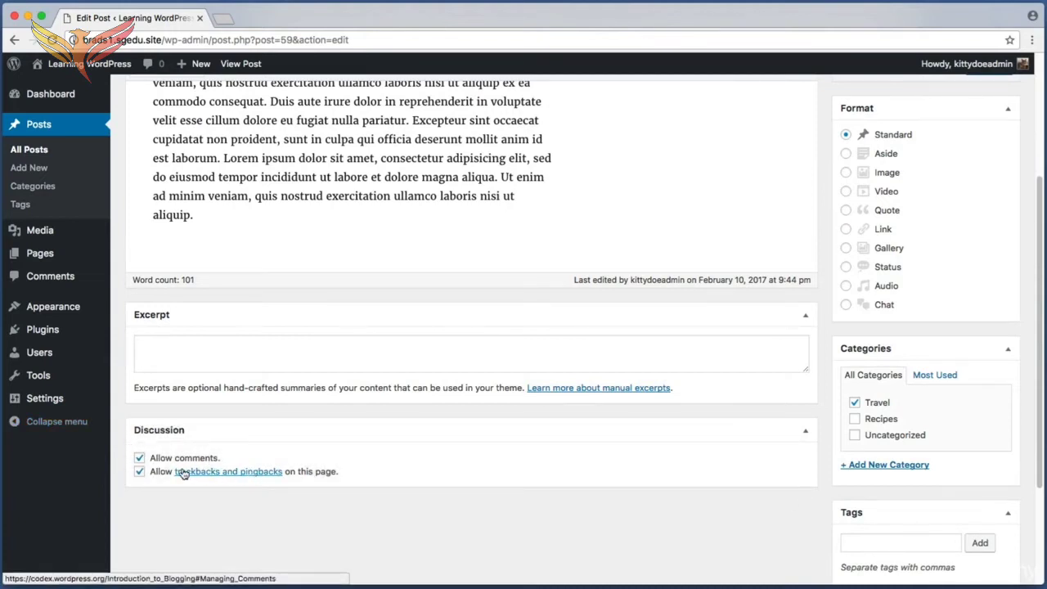
click(140, 459)
key(super+shift+4)
drag(130, 464, 353, 486)
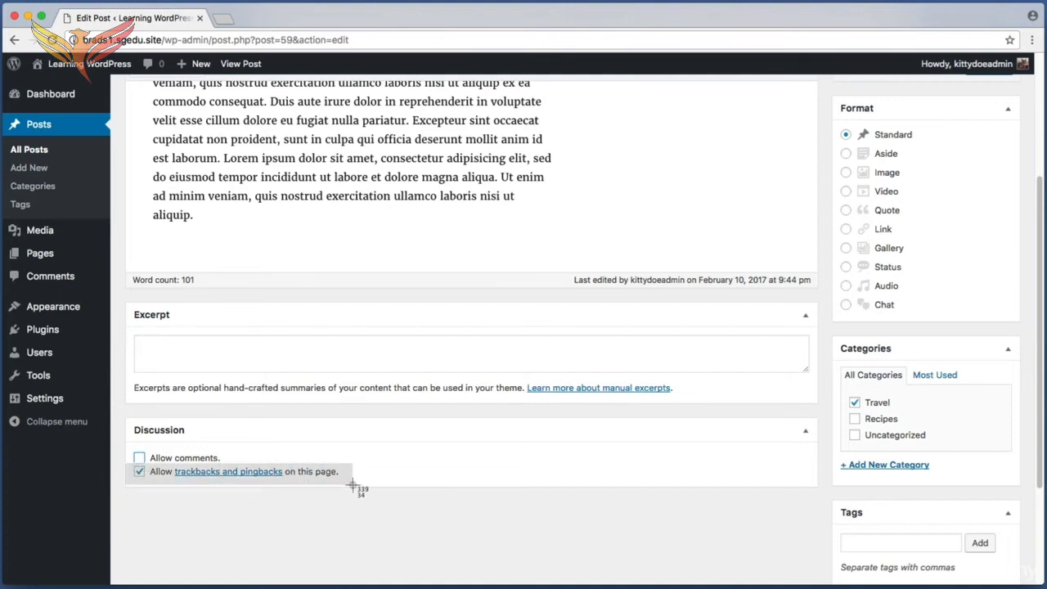
drag(352, 485, 344, 484)
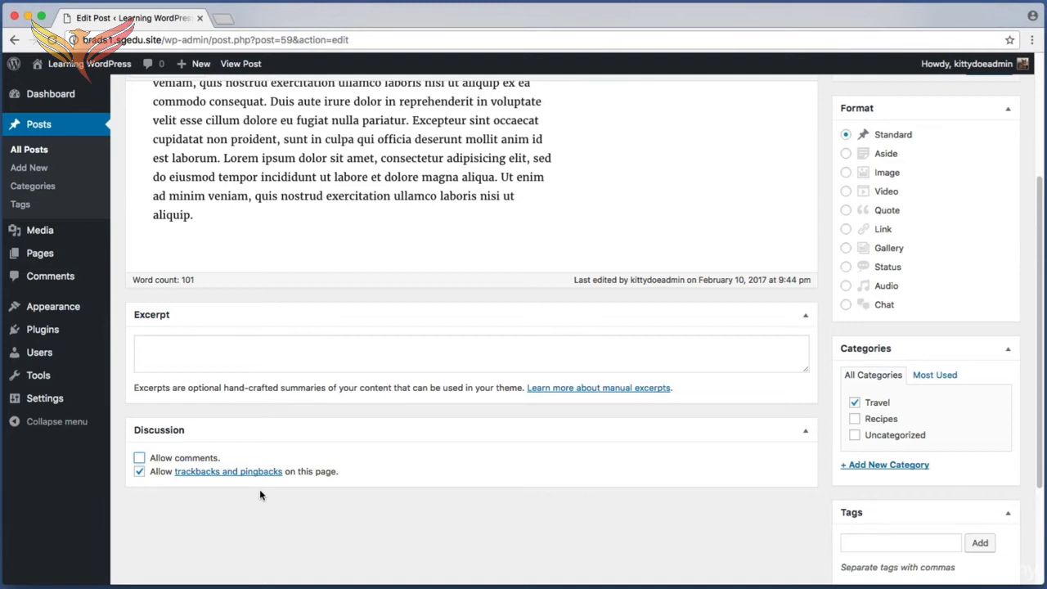
Disallow trackbacks and pingbacks on the post as well, keep comments disallowed, and update the post.
drag(174, 465, 282, 483)
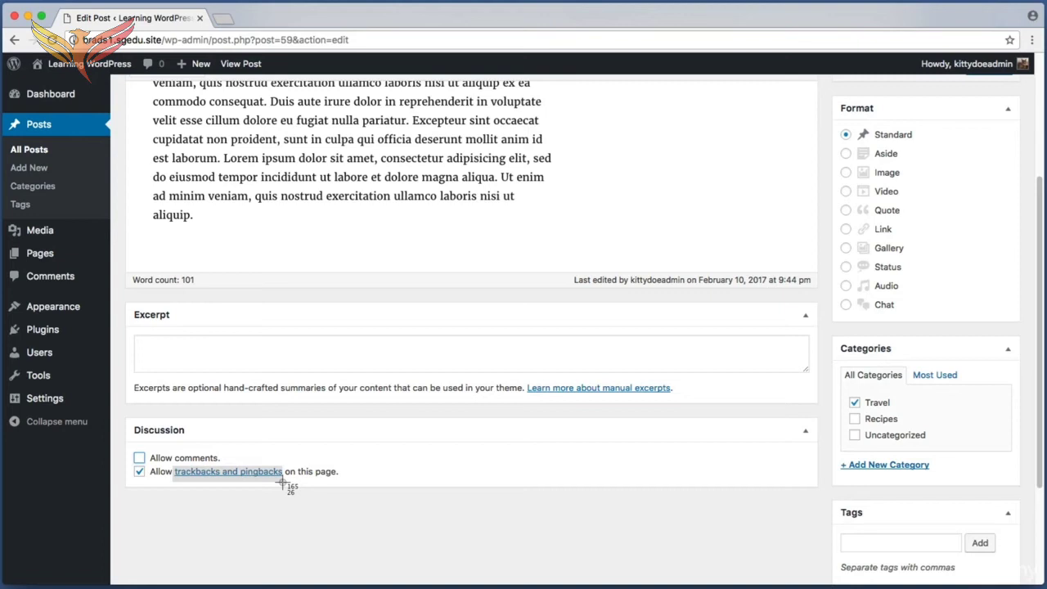
drag(282, 484, 282, 486)
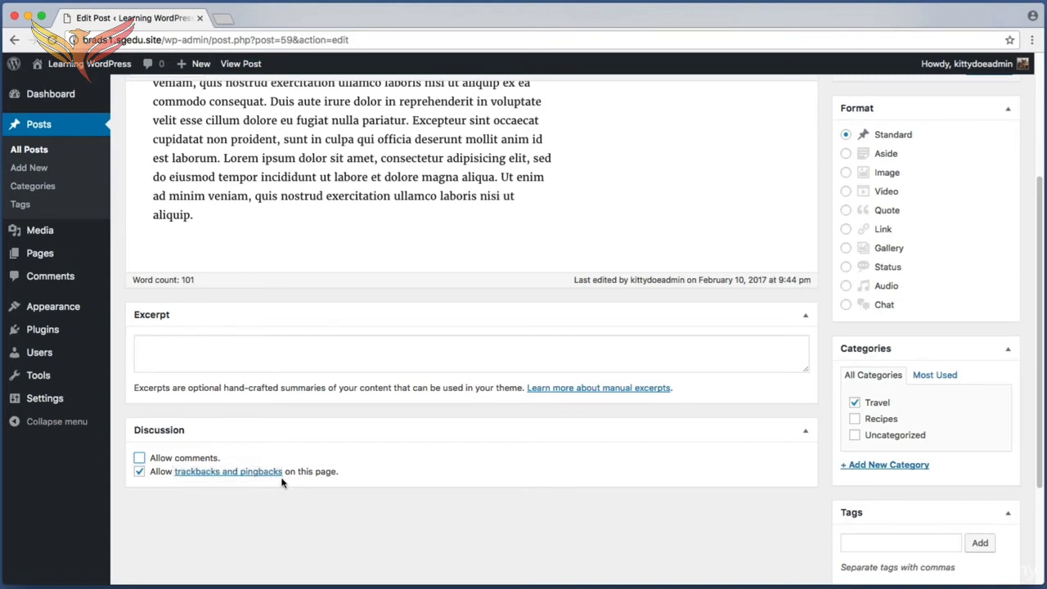
click(139, 472)
drag(128, 451, 231, 467)
click(141, 457)
click(140, 457)
scroll(834, 348, up, 5)
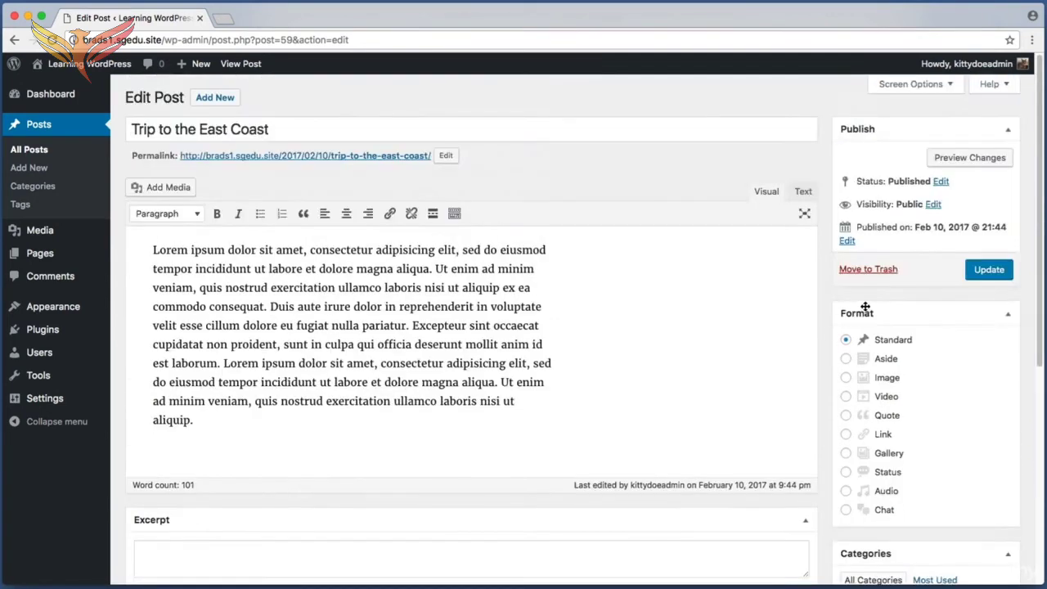
click(996, 274)
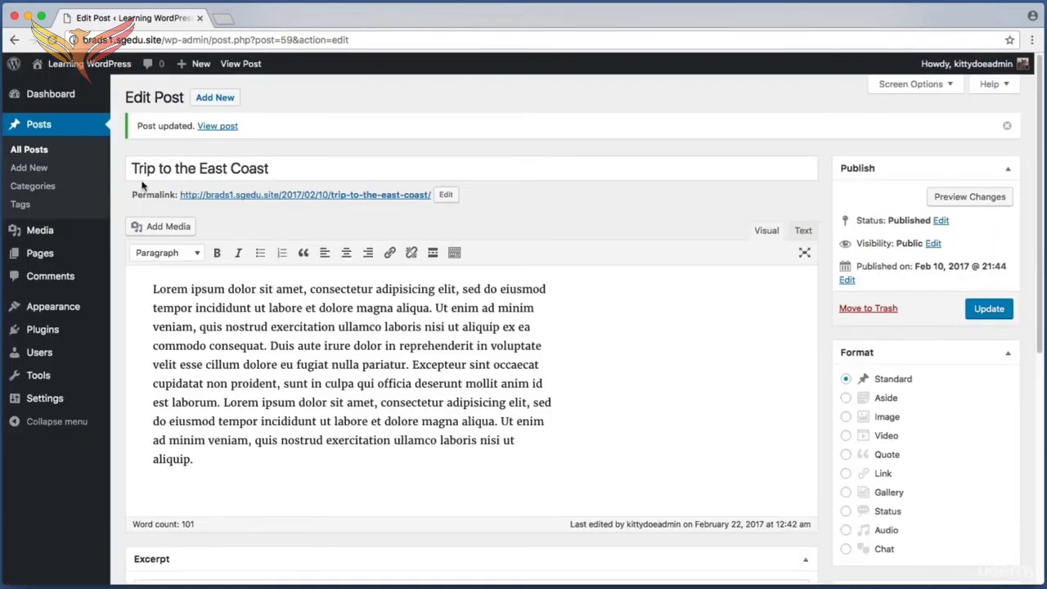
View the published "Trip to the East Coast" post through its permalink and examine the area below the text where comments belong.
key(super+shift+4)
drag(143, 181, 428, 210)
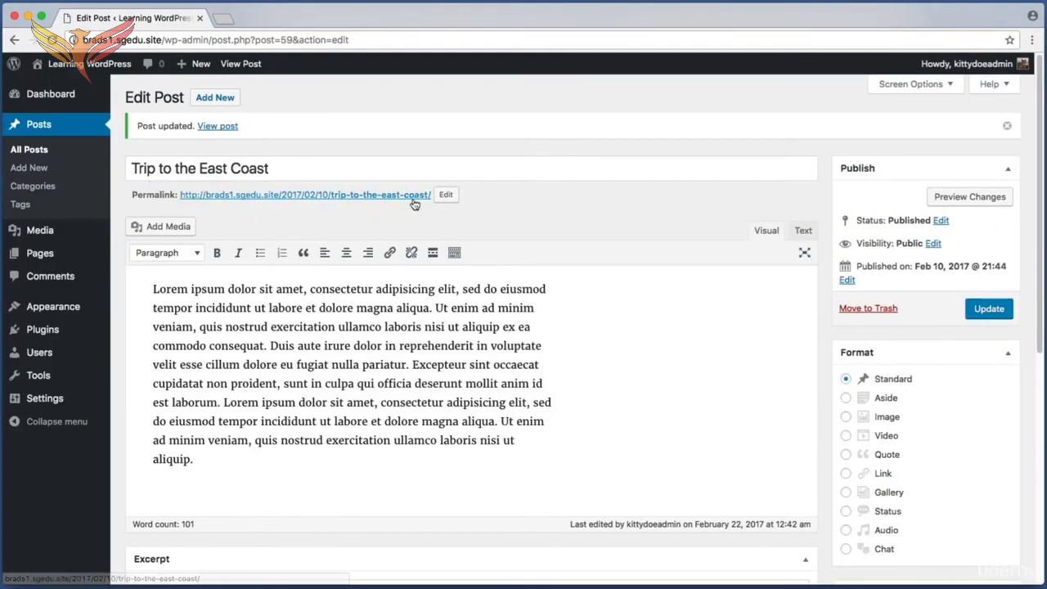
click(413, 200)
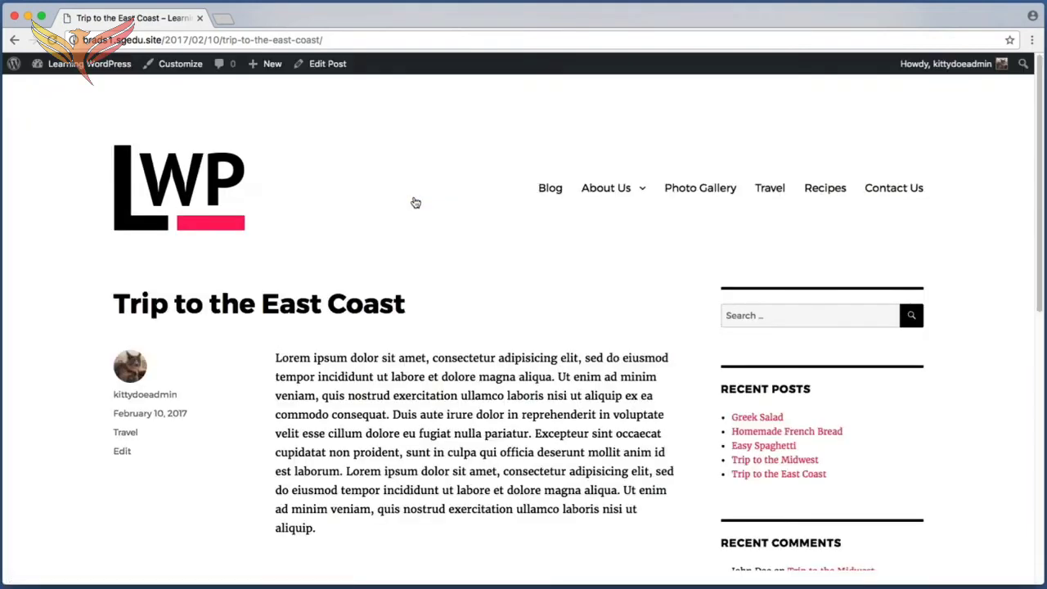
scroll(59, 268, down, 4)
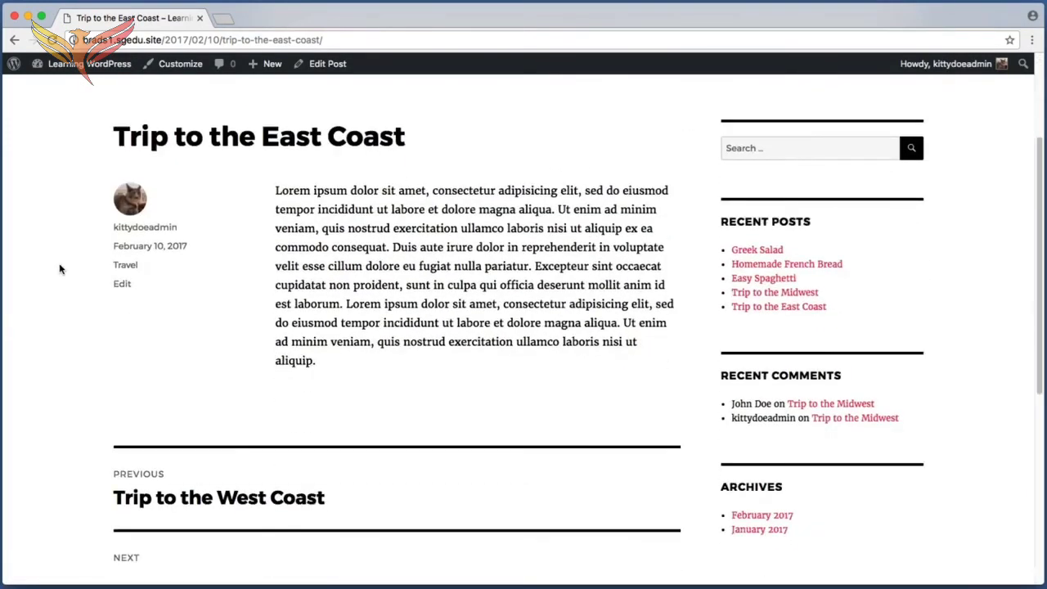
scroll(59, 268, down, 1)
key(super+shift+4)
drag(89, 331, 688, 391)
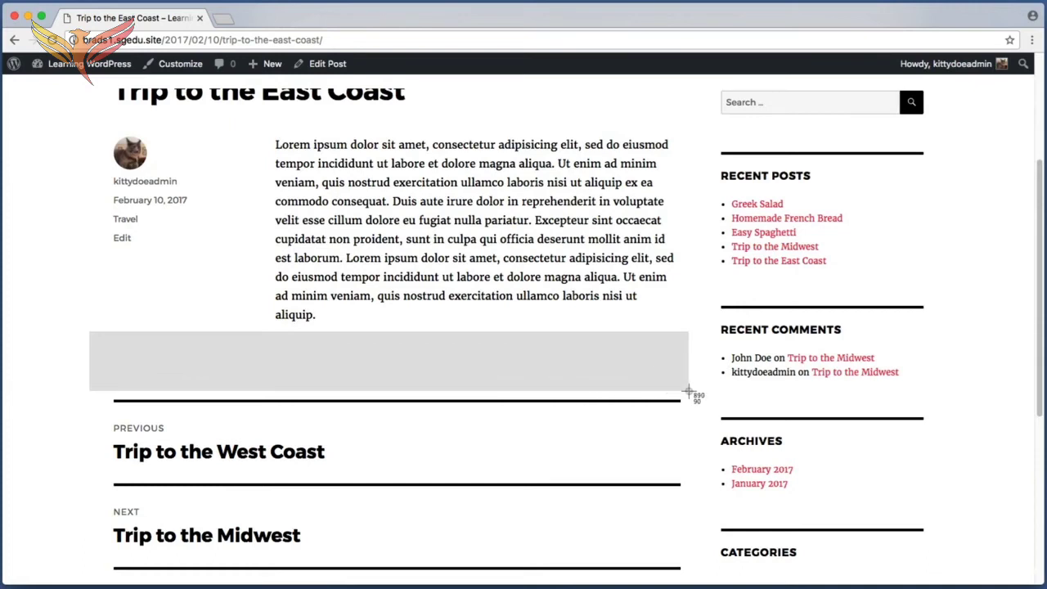
drag(689, 391, 692, 392)
scroll(49, 327, up, 1)
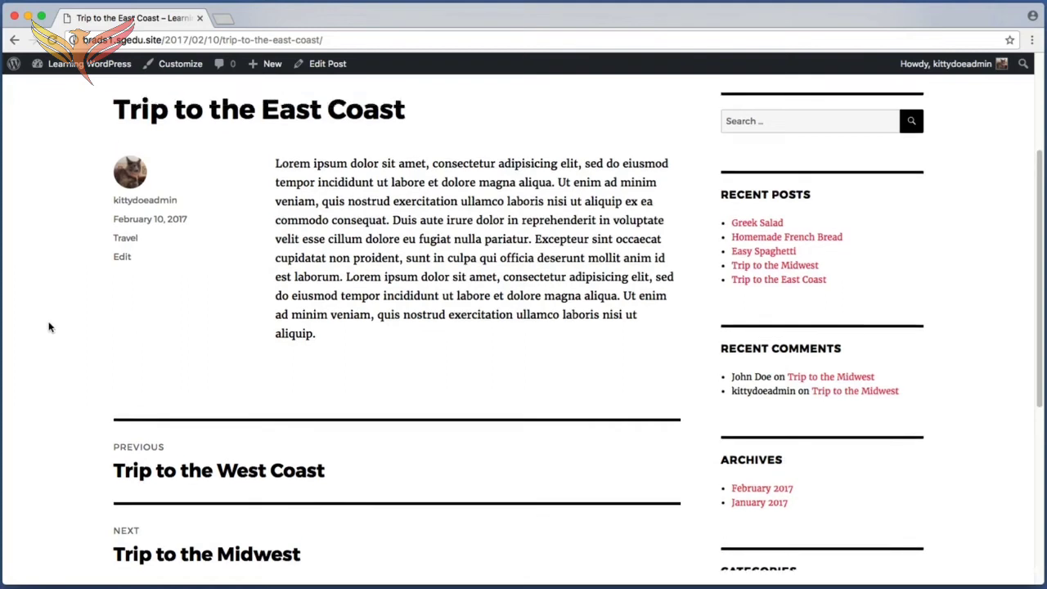
scroll(49, 327, up, 5)
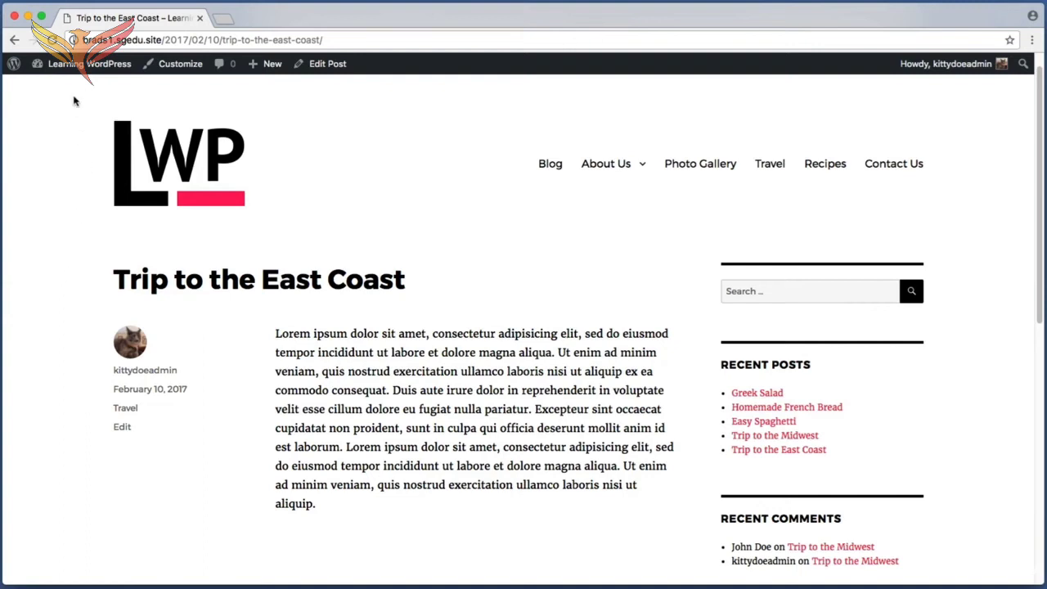
Return to the site's admin dashboard and open the Discussion settings.
click(76, 65)
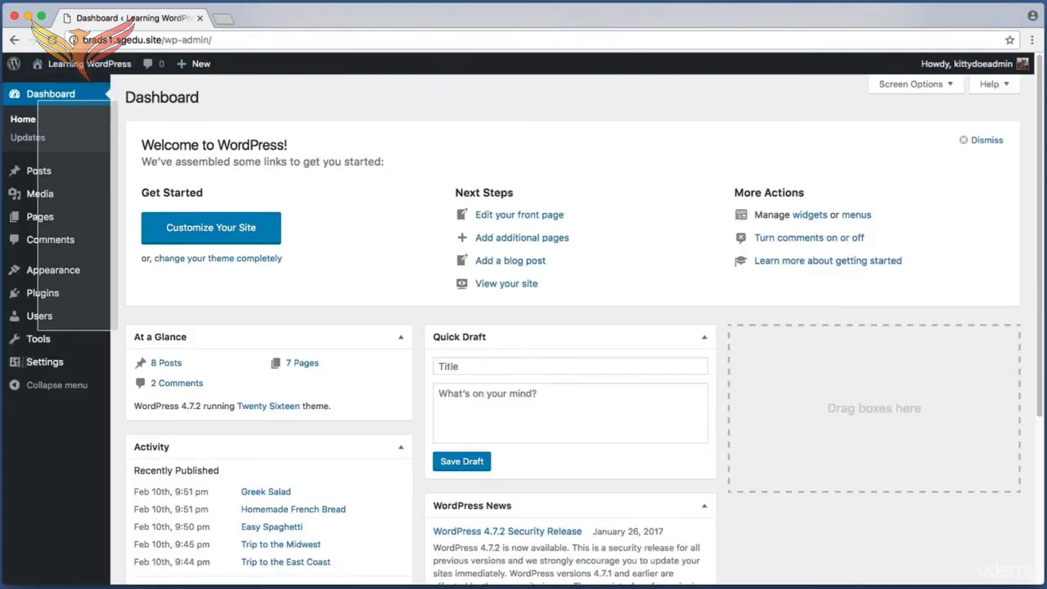
mouse_move(44, 366)
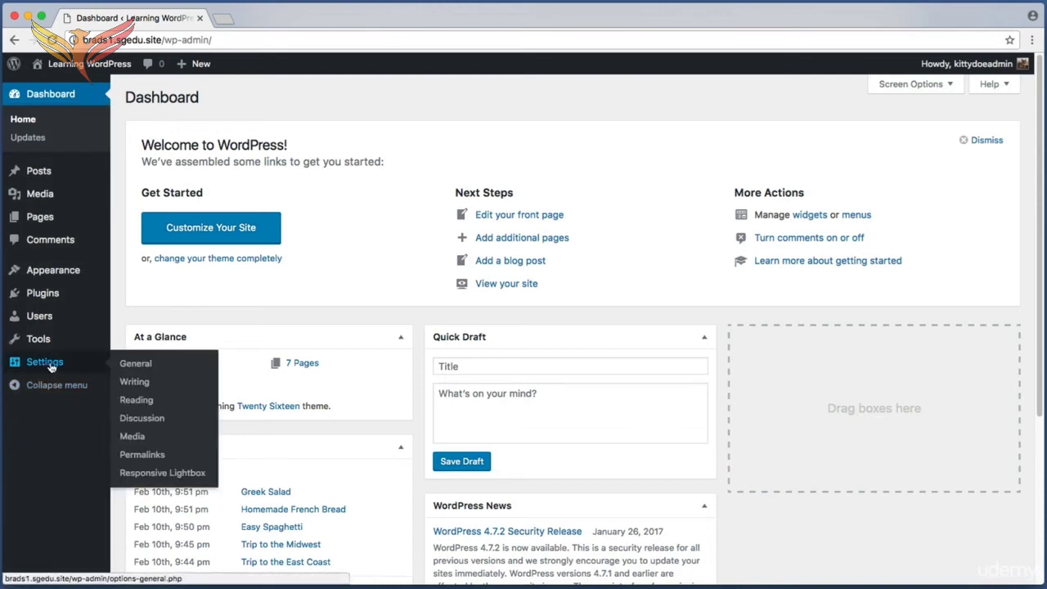
click(155, 422)
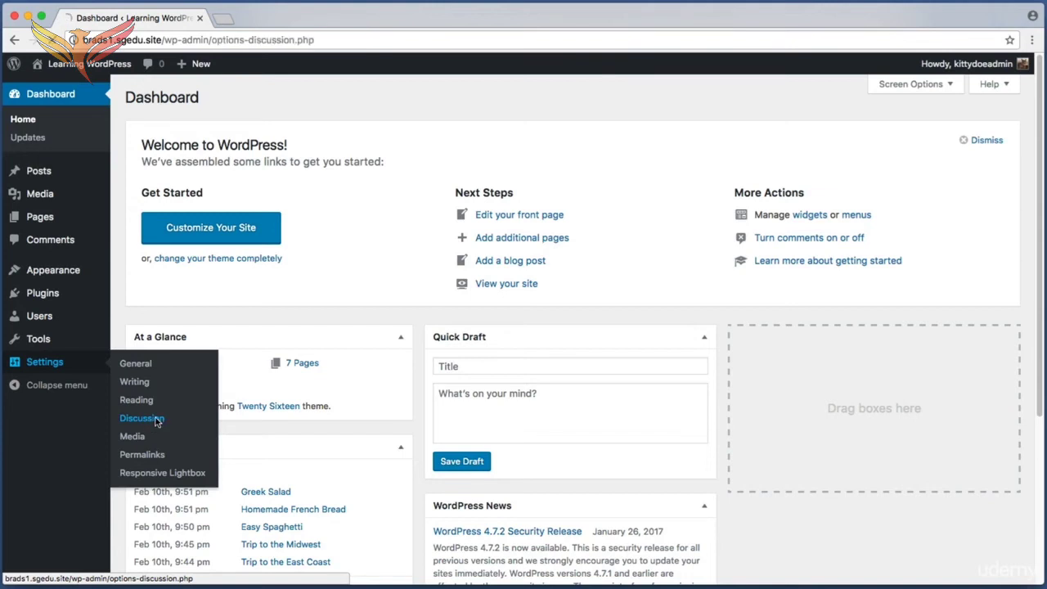
Turn off the default article setting that allows people to post comments on new articles.
key(super+shift+4)
drag(246, 114, 755, 194)
key(super+shift+4)
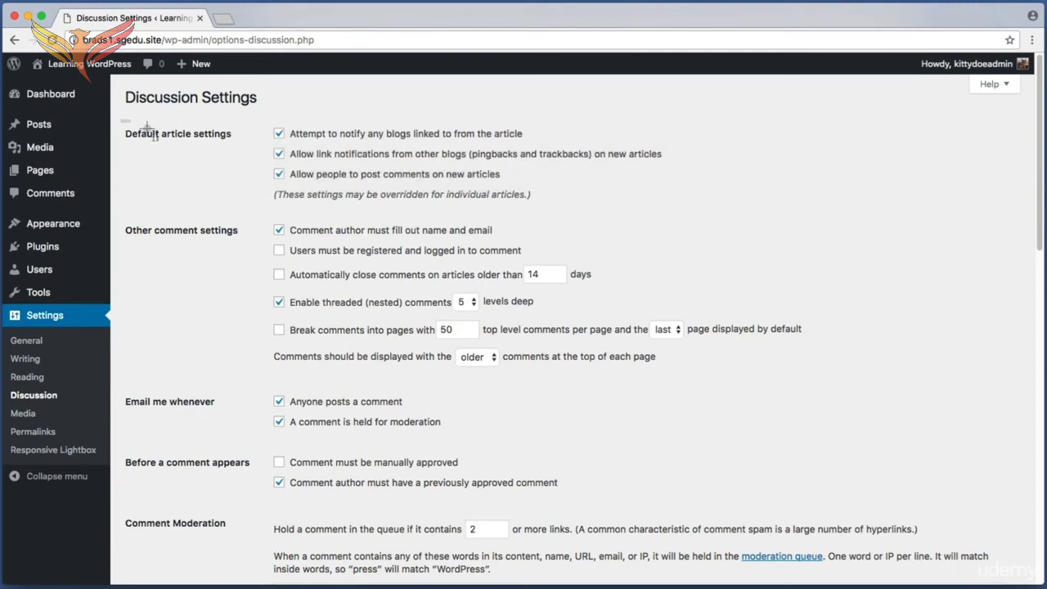
drag(120, 119, 703, 187)
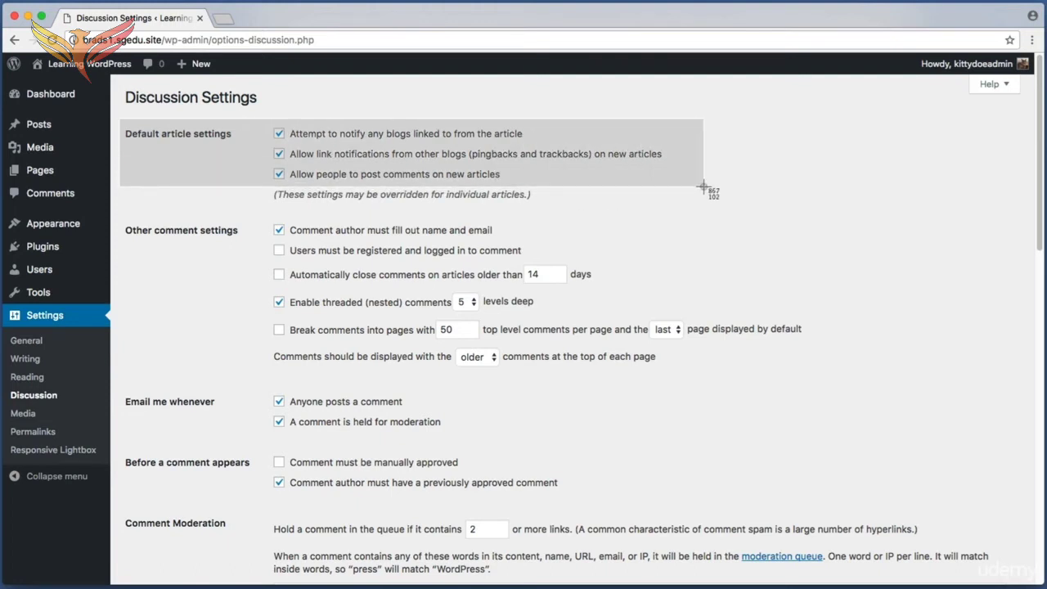
drag(703, 188, 703, 187)
key(super+shift+4)
drag(265, 164, 523, 187)
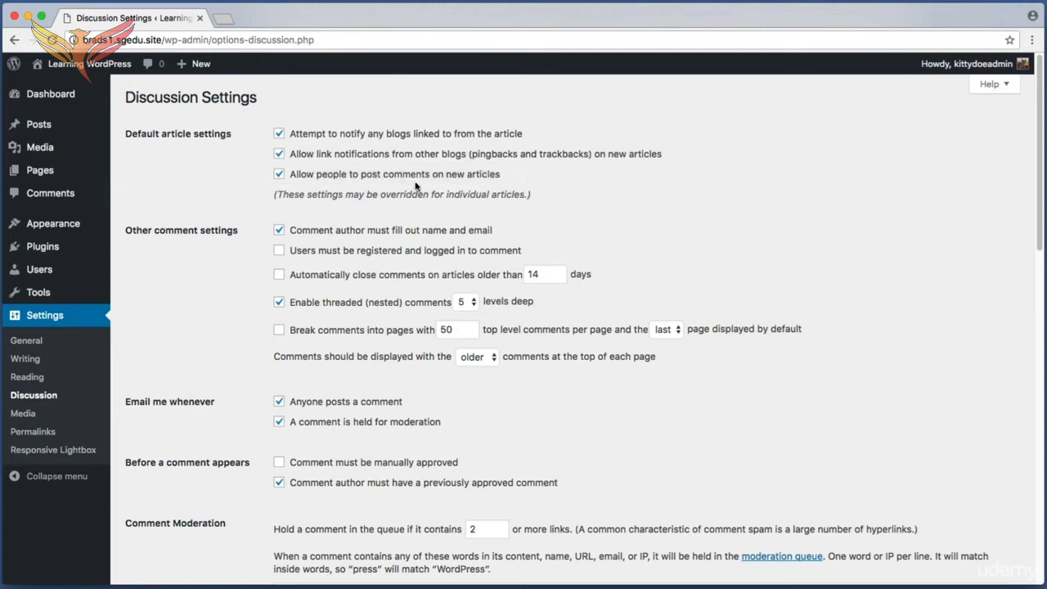
click(278, 175)
key(super+shift+4)
drag(257, 165, 533, 187)
Turn off the default settings for link notifications from other blogs and for notifying blogs linked to from the article.
drag(260, 143, 614, 175)
click(279, 154)
key(super+shift+4)
drag(464, 149, 597, 161)
key(Escape)
key(super+shift+4)
drag(266, 124, 548, 144)
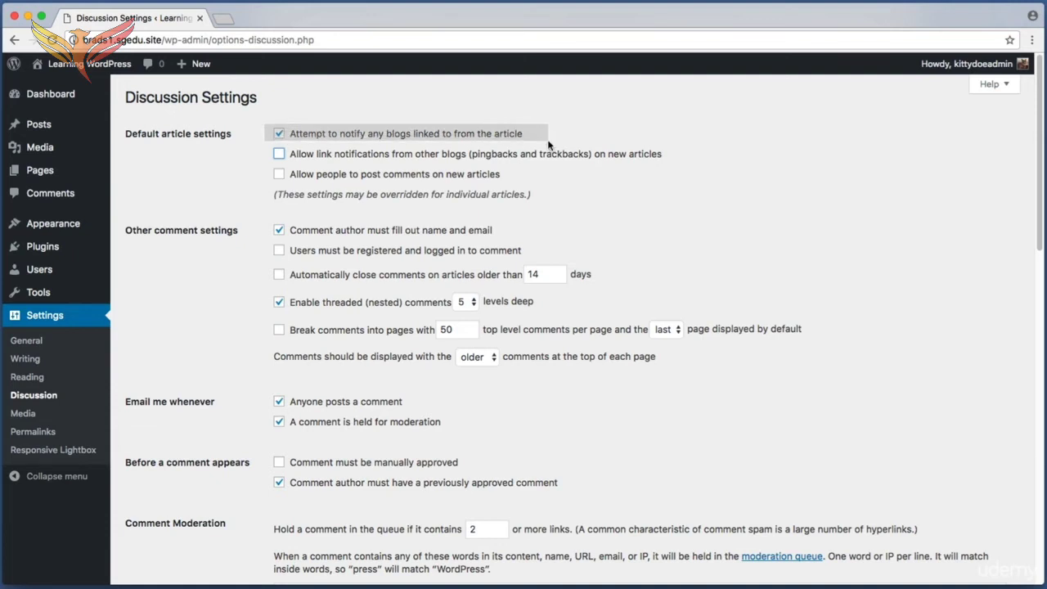
click(278, 133)
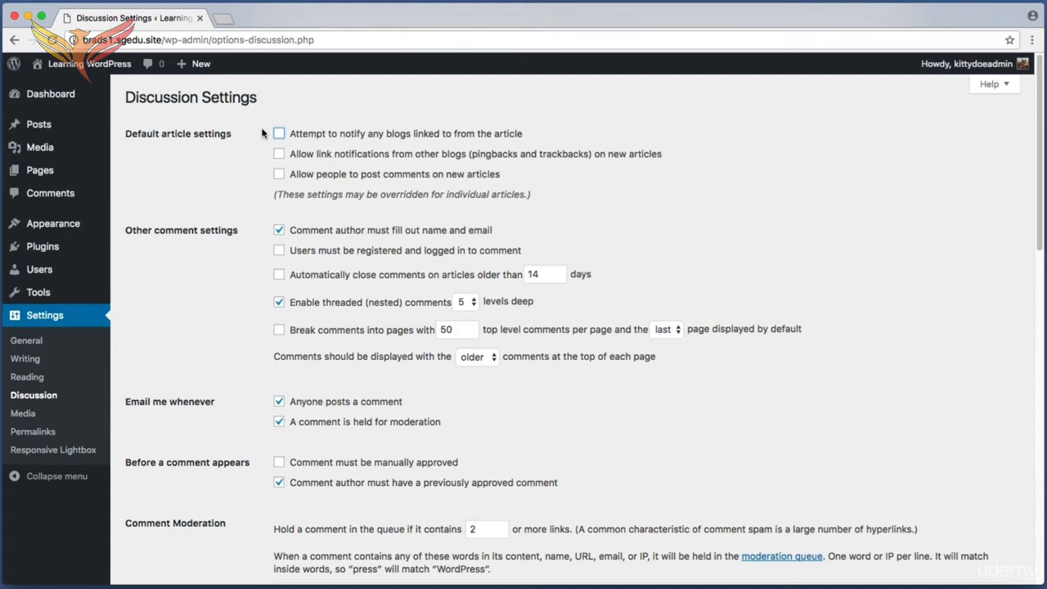
key(super+shift+4)
drag(253, 119, 381, 193)
Save the Discussion settings and review the three default article settings with their note about individual articles.
scroll(115, 213, down, 5)
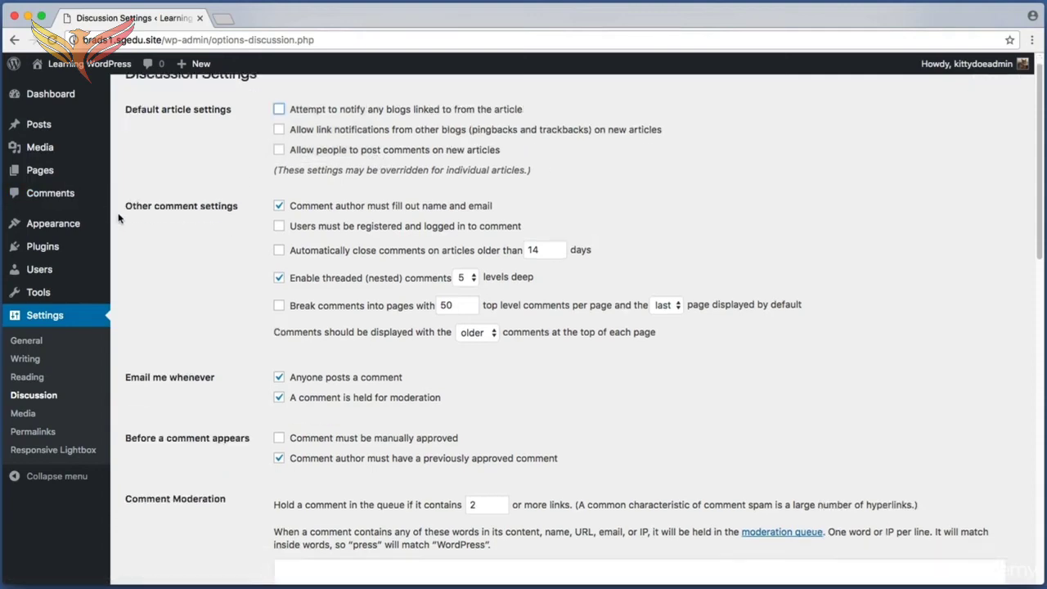
scroll(118, 217, down, 10)
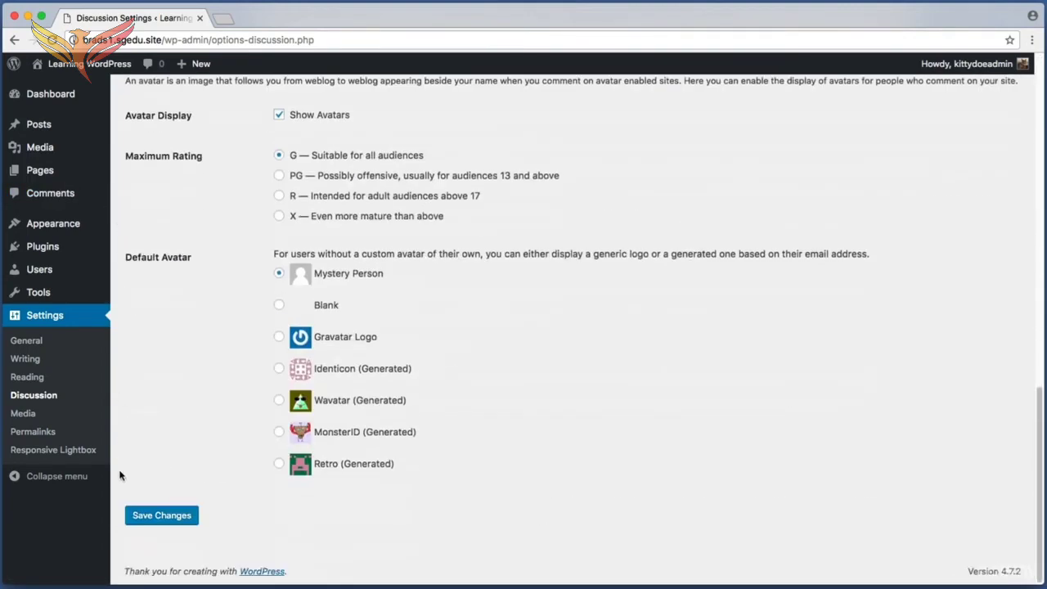
key(super+shift+4)
drag(118, 484, 238, 546)
click(182, 521)
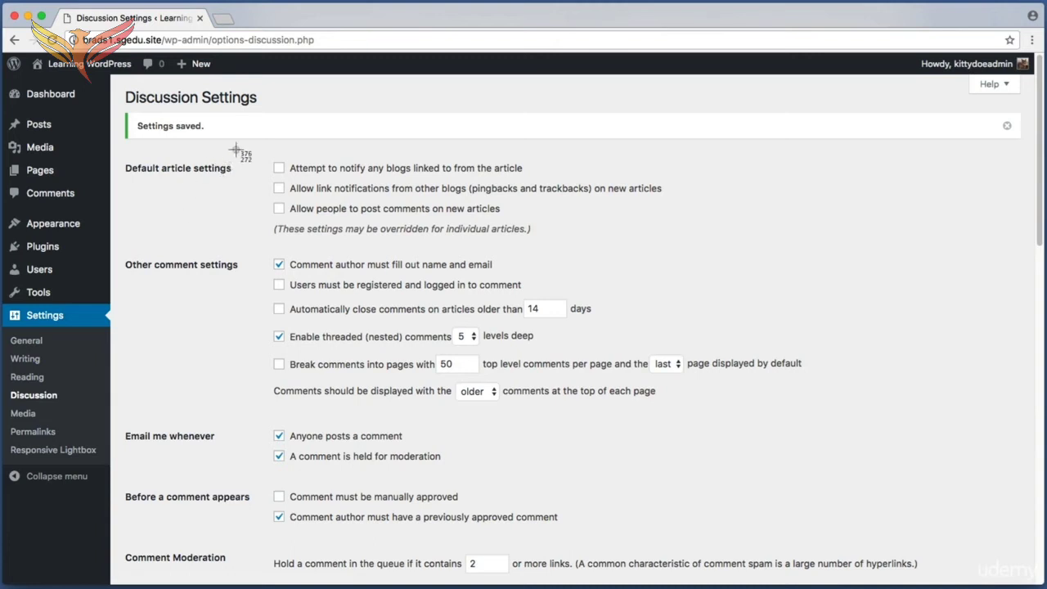
drag(243, 147, 765, 232)
key(super+shift+4)
drag(238, 153, 655, 230)
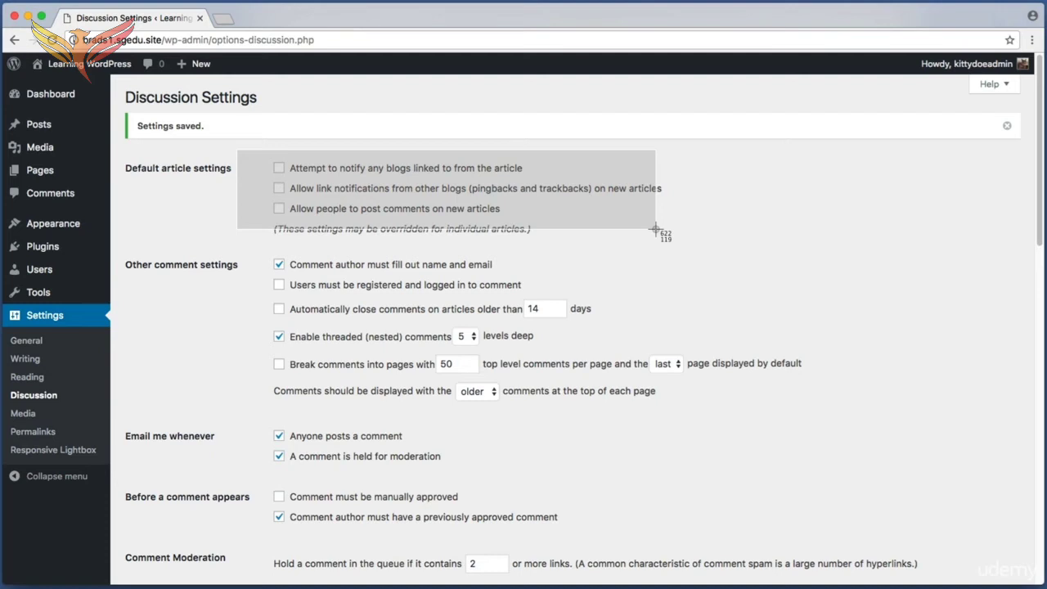
drag(655, 229, 655, 230)
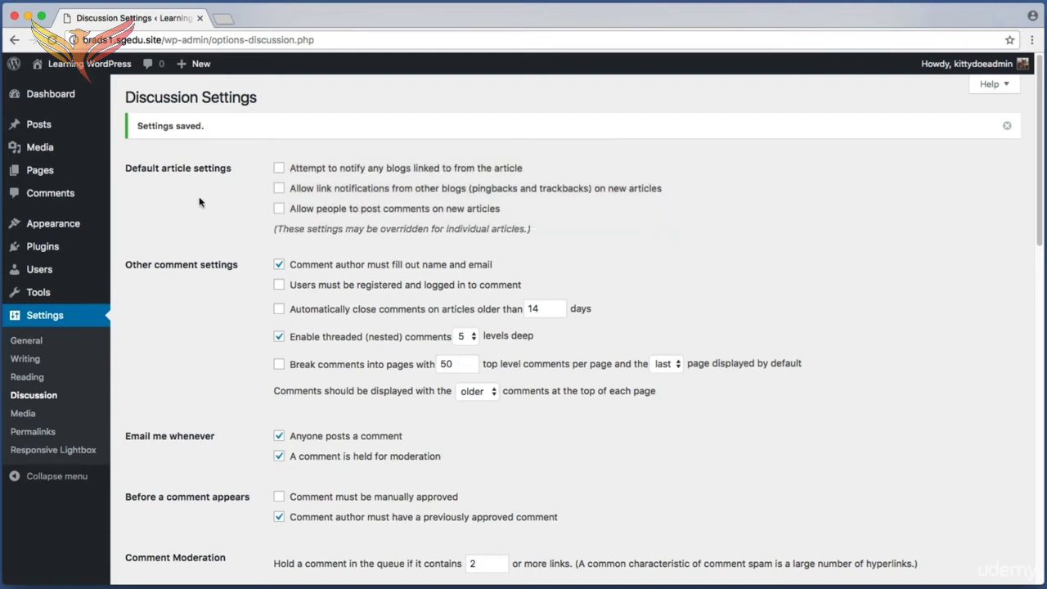
key(super+shift+4)
drag(252, 151, 543, 242)
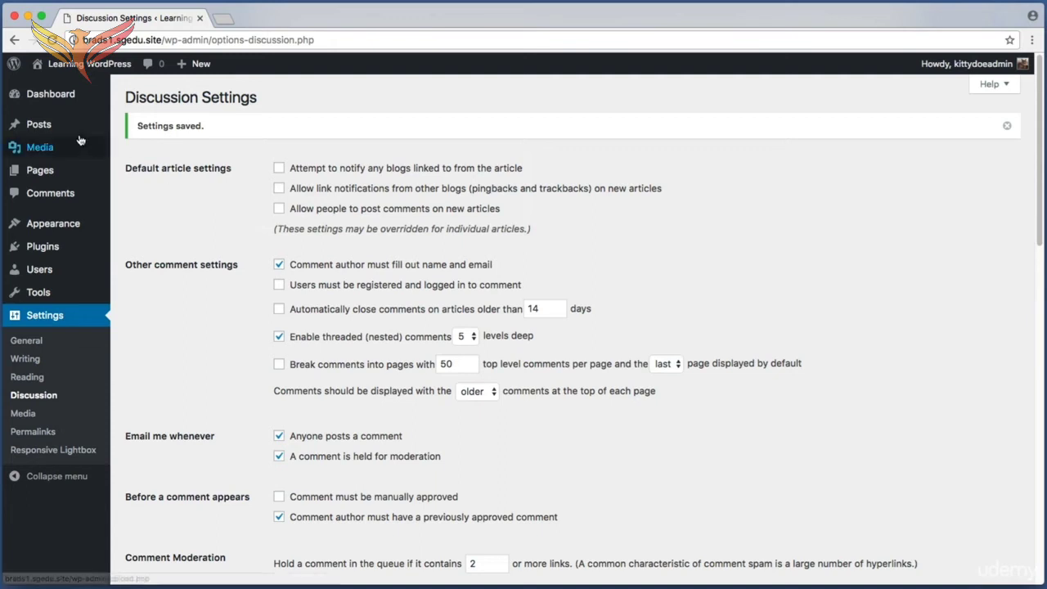
Open the "Easy Spaghetti" post for editing from the list of posts.
click(34, 124)
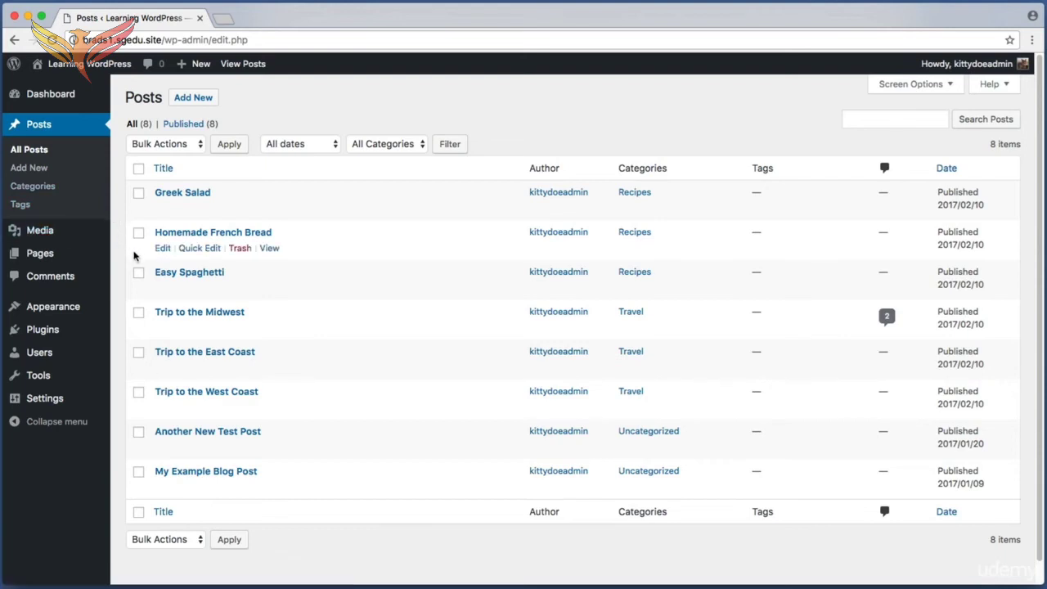
mouse_move(246, 286)
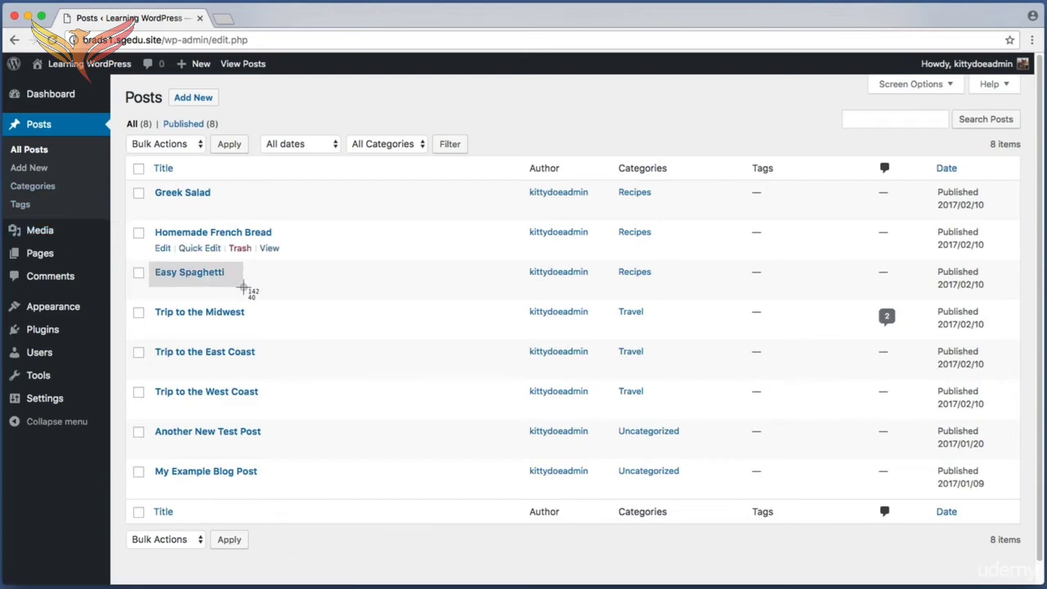
click(205, 272)
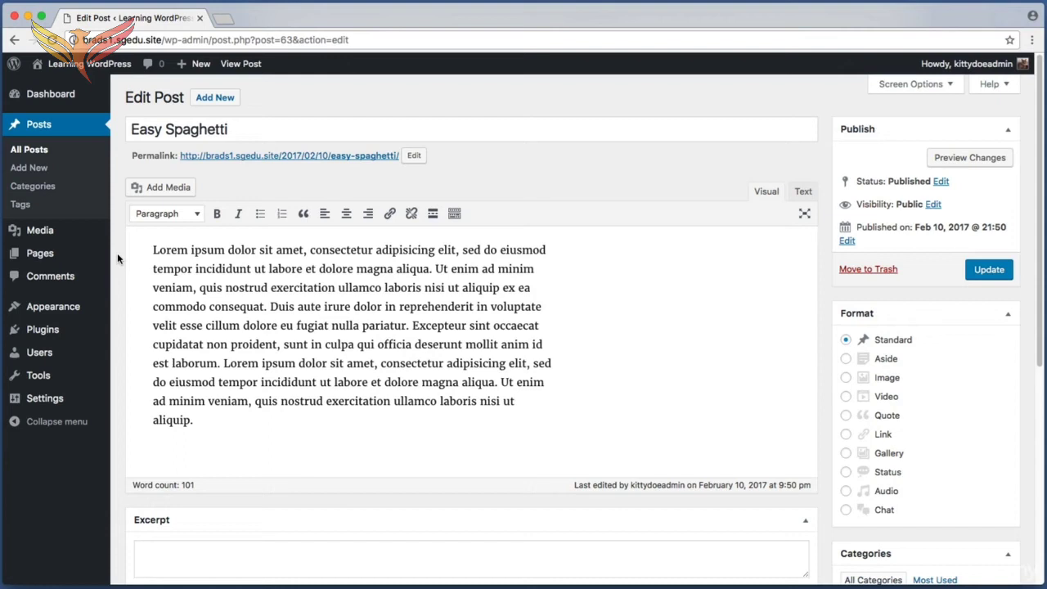
Disallow comments and trackbacks and pingbacks on the "Easy Spaghetti" post, and update the post.
scroll(117, 258, down, 5)
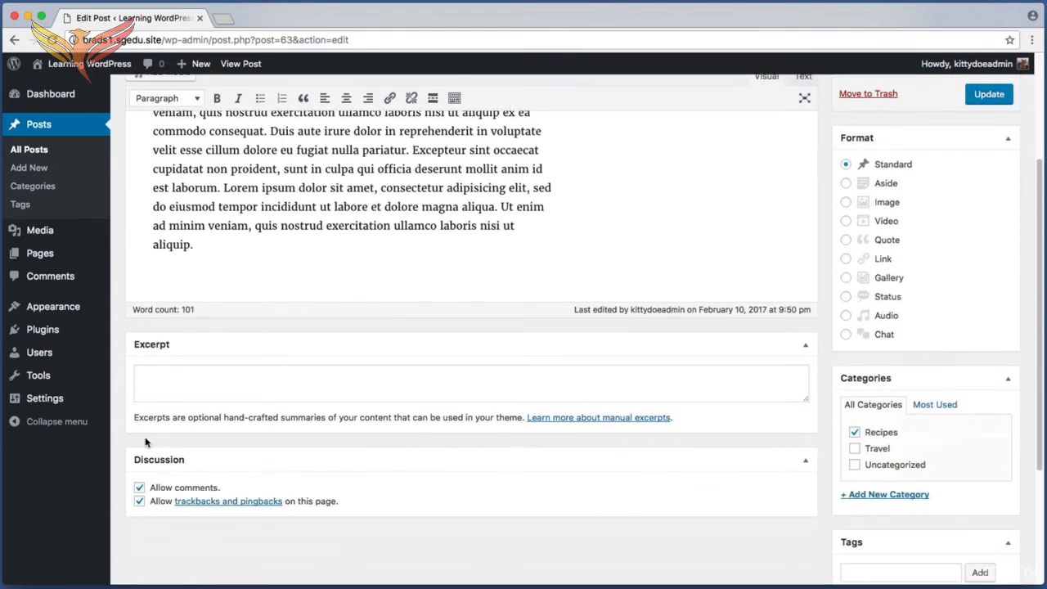
key(super+shift+4)
drag(117, 441, 322, 524)
click(139, 488)
click(139, 501)
scroll(677, 456, up, 5)
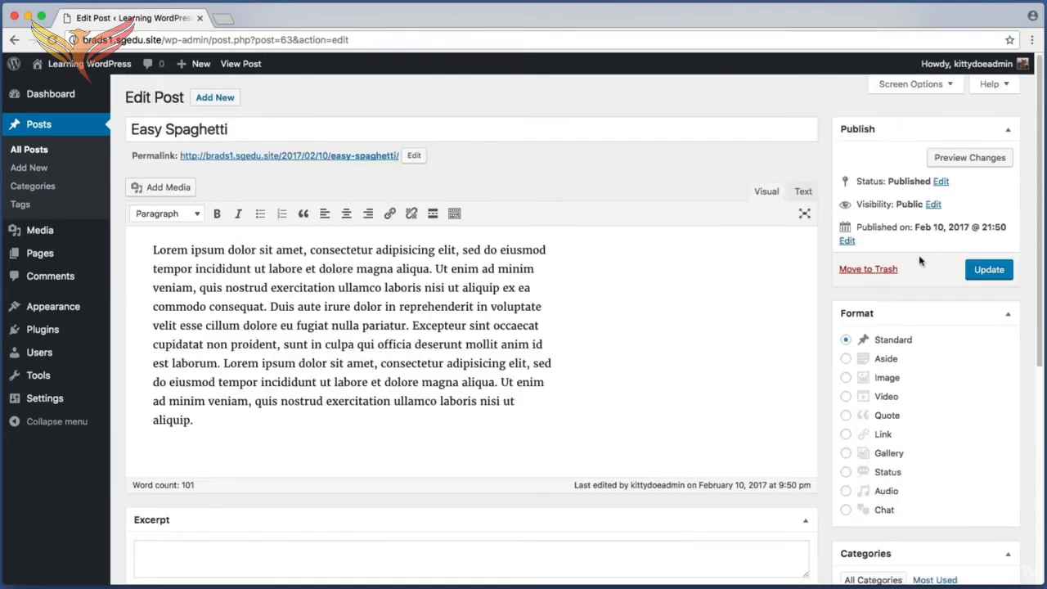
click(987, 276)
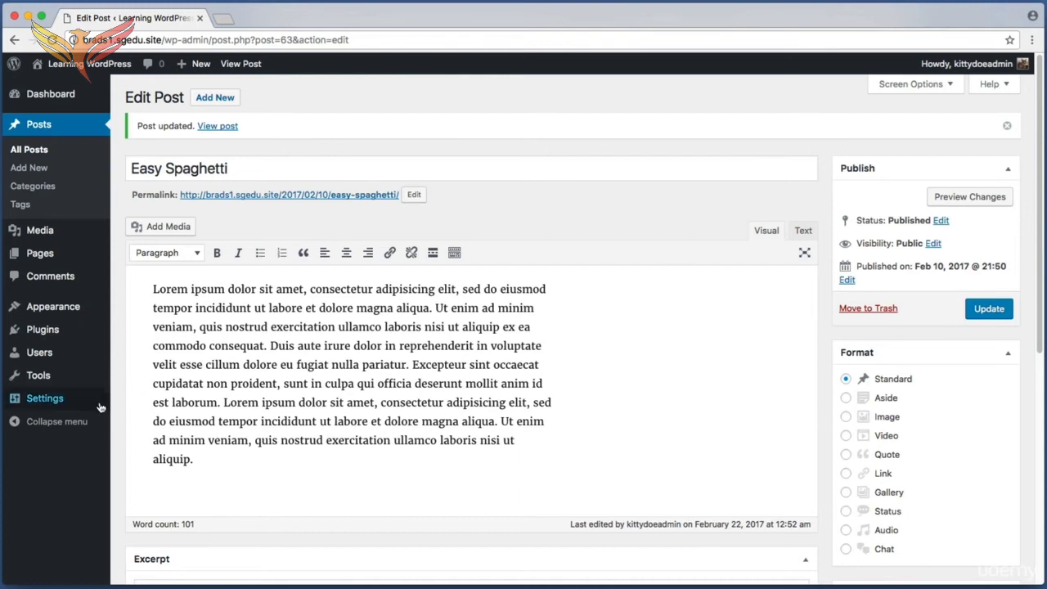
Open the Discussion settings and review the default article settings.
mouse_move(47, 397)
click(141, 454)
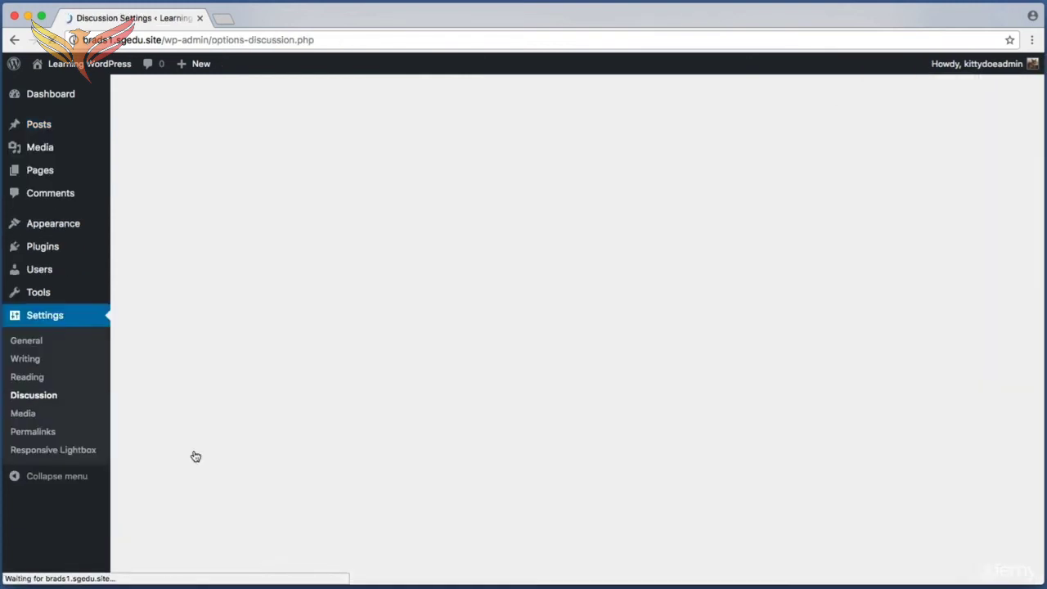
drag(255, 113, 595, 192)
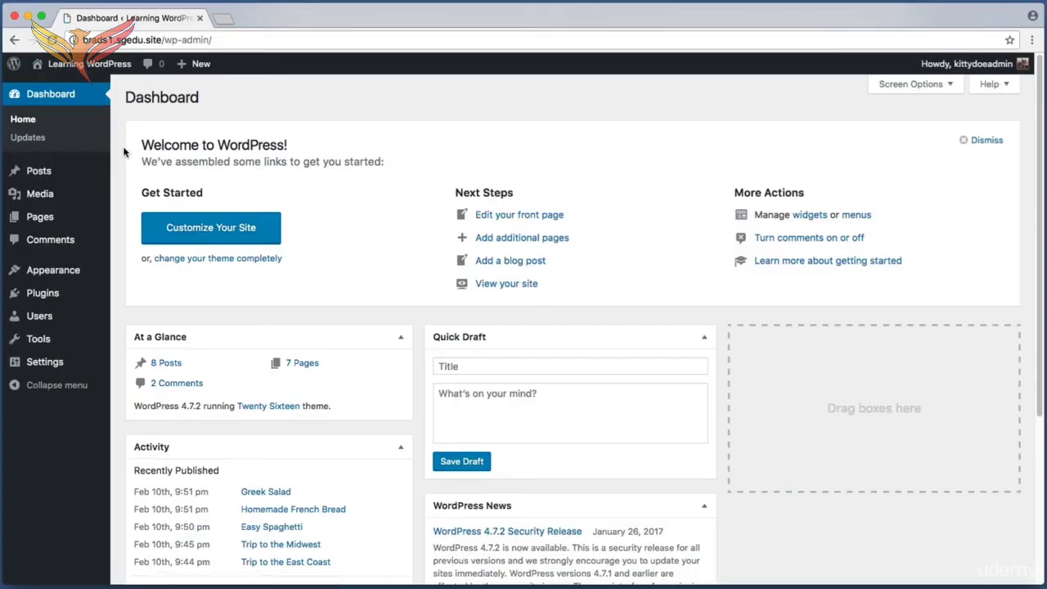
Open the site's comments list and look at the moderation actions offered for each comment.
click(58, 244)
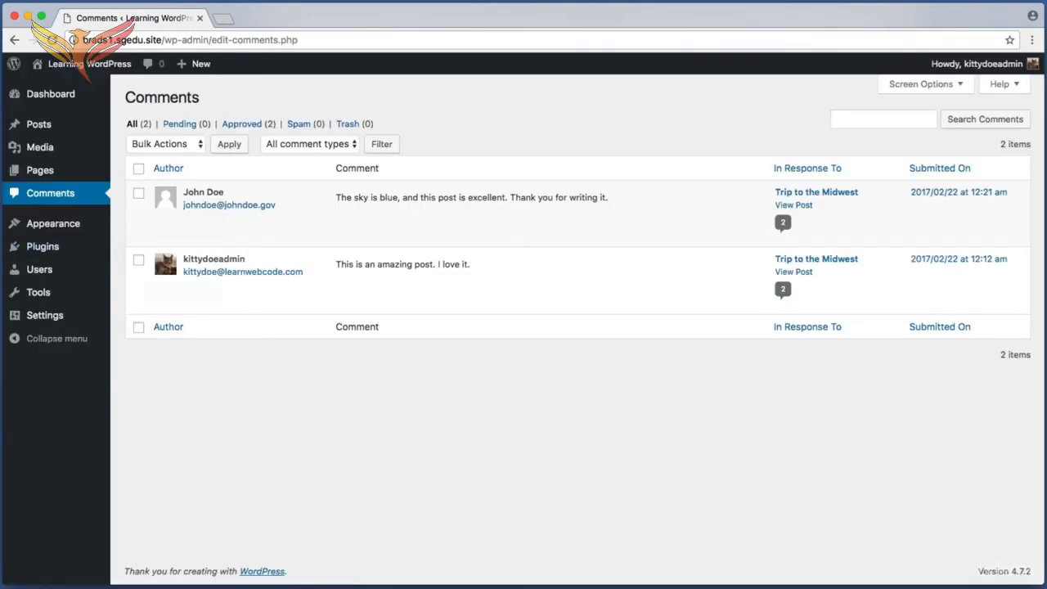
mouse_move(475, 298)
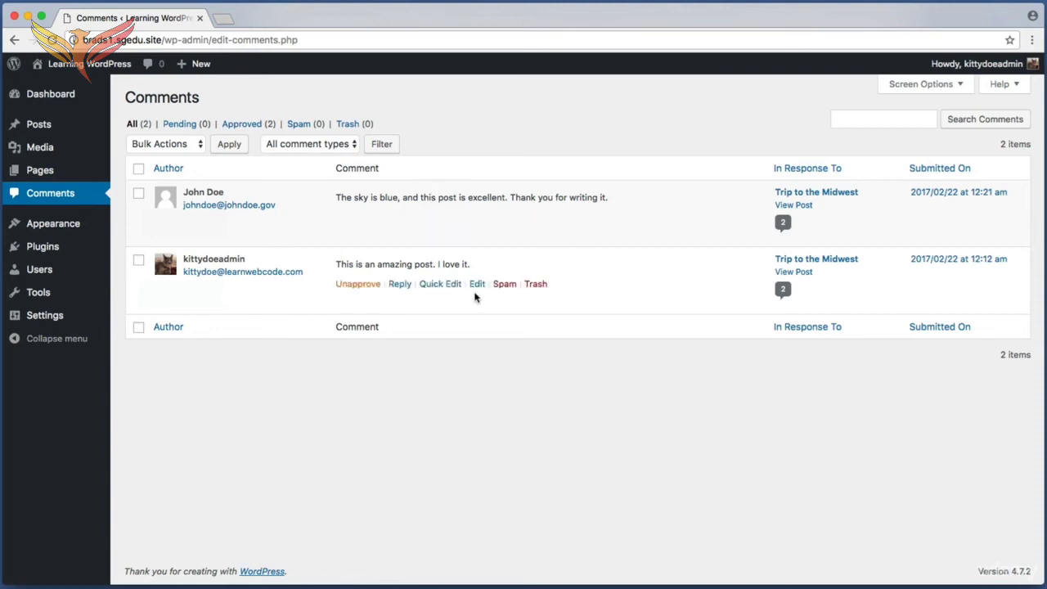
mouse_move(402, 192)
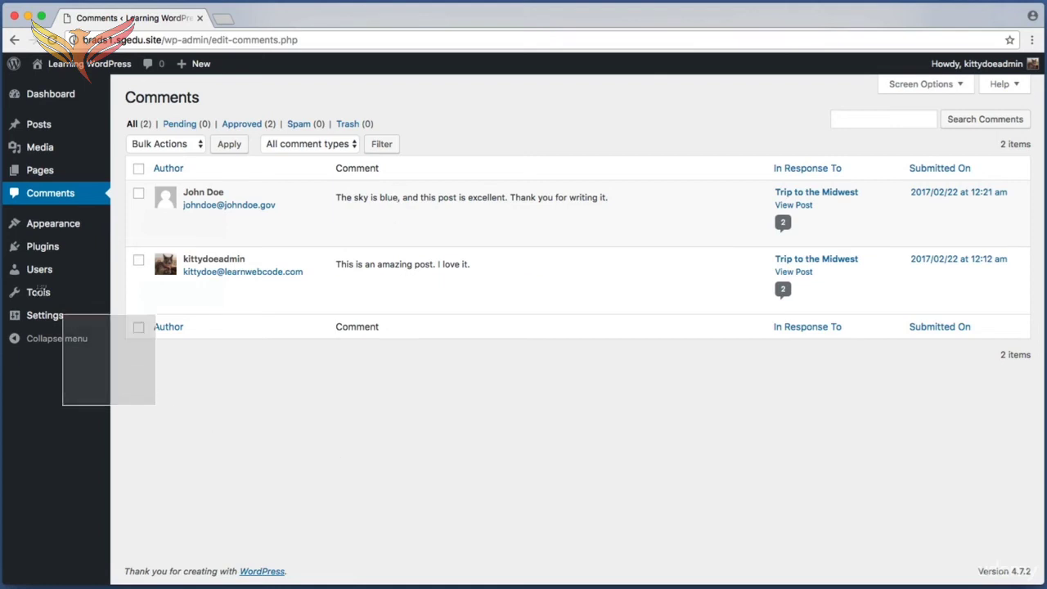
Open the Discussion settings and examine the requirement that a comment author must have a previously approved comment.
mouse_move(47, 319)
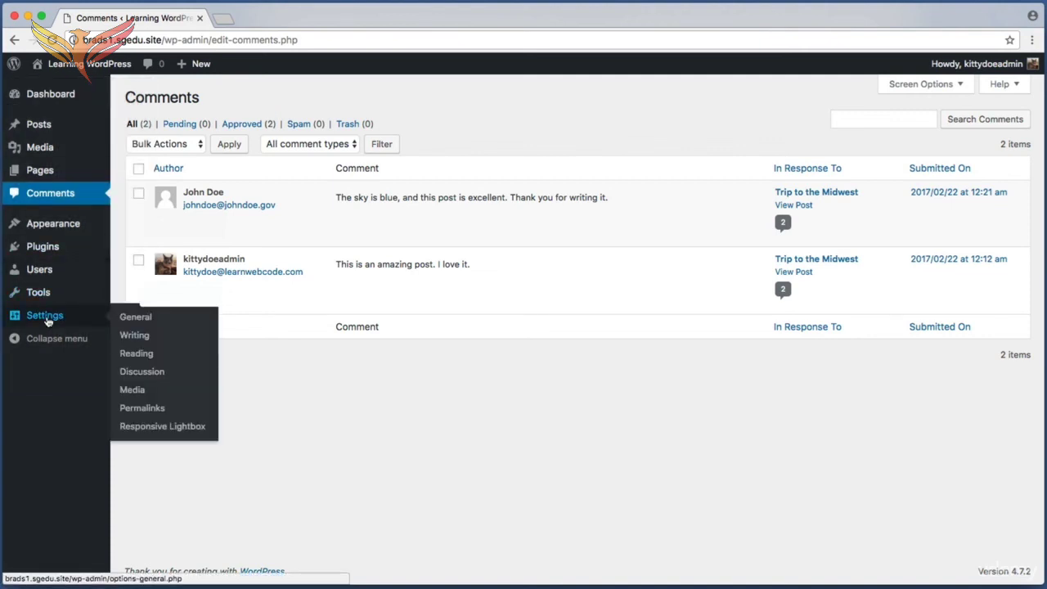
click(154, 373)
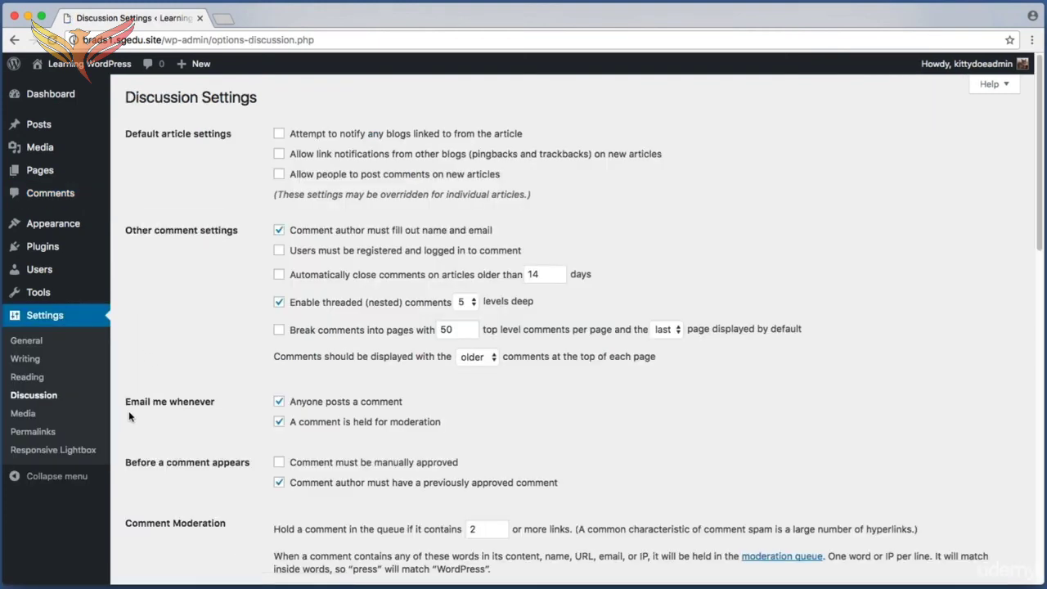
key(super+shift+4)
drag(119, 440, 597, 500)
key(Escape)
key(super+shift+4)
key(Escape)
key(super+shift+4)
drag(270, 475, 565, 495)
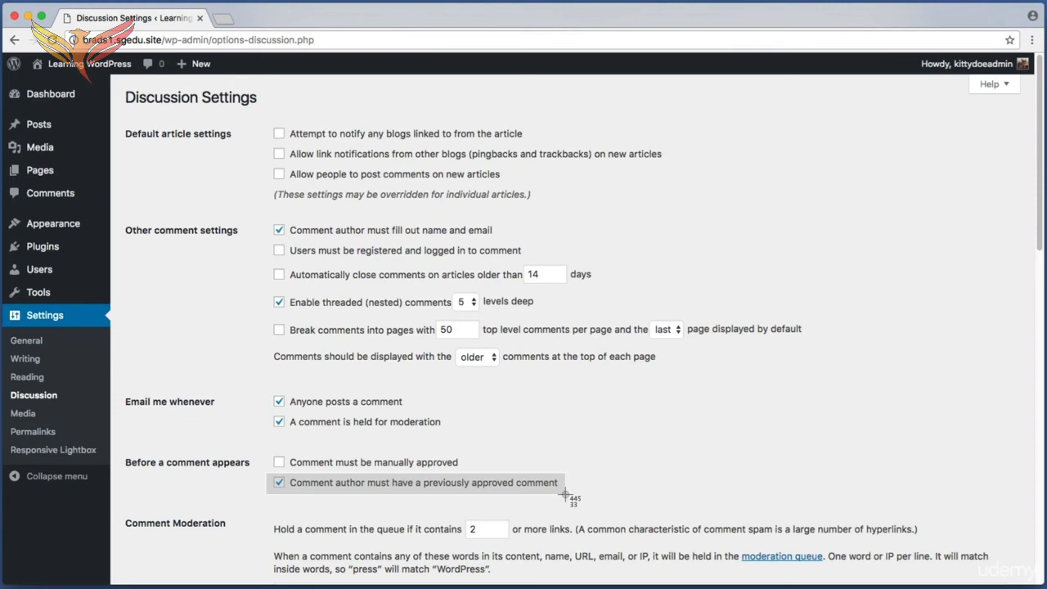
drag(564, 494, 565, 495)
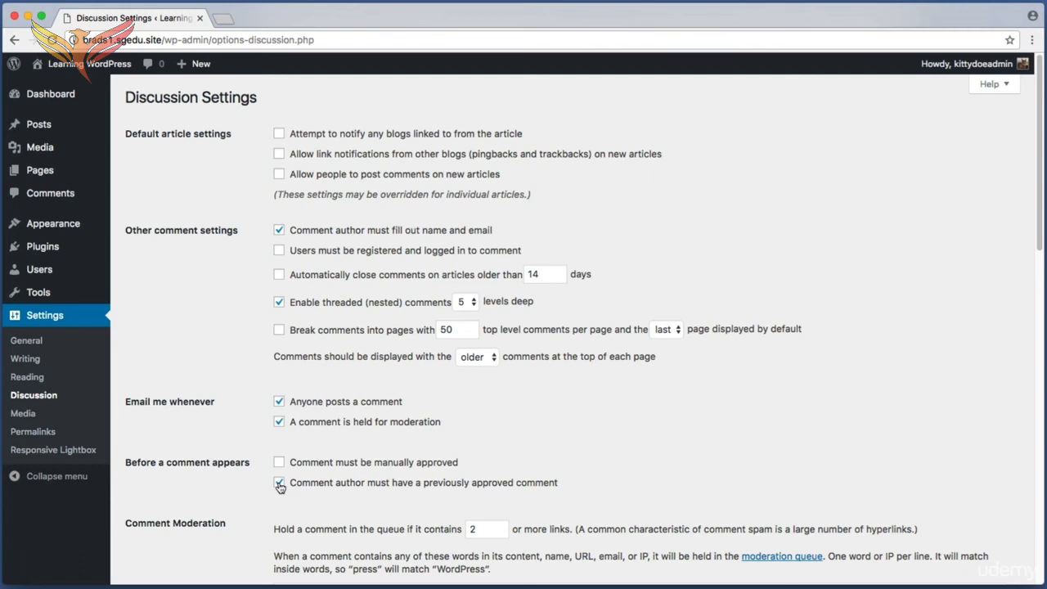
Compare the manual approval option with the previously approved comment option in the "Before a comment appears" settings.
key(super+shift+4)
drag(268, 448, 477, 477)
key(super+shift+4)
drag(274, 454, 302, 497)
drag(302, 496, 301, 495)
key(super+shift+4)
drag(267, 447, 619, 505)
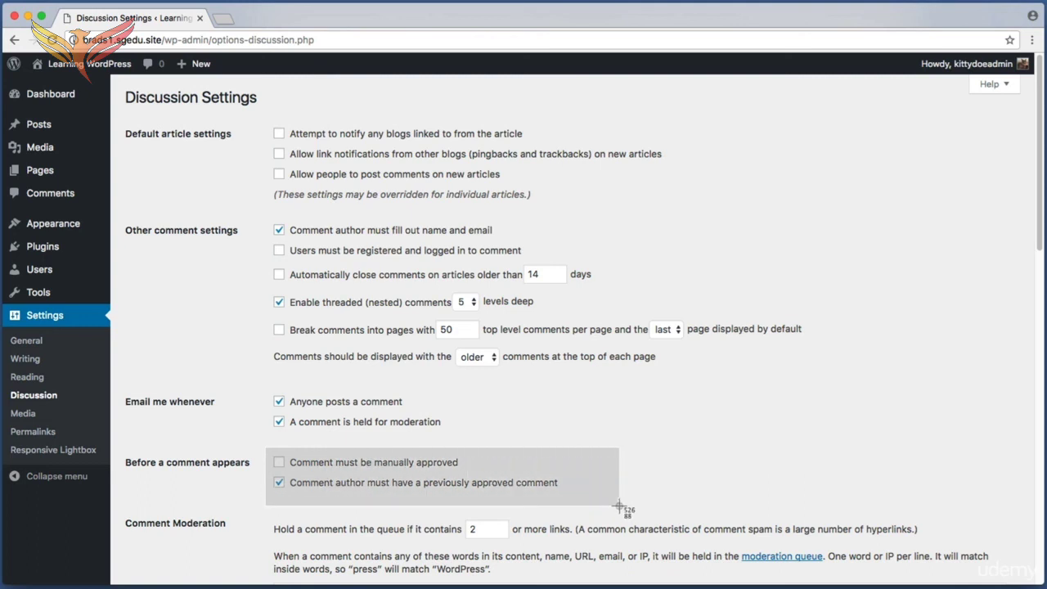
key(Escape)
key(super+shift+4)
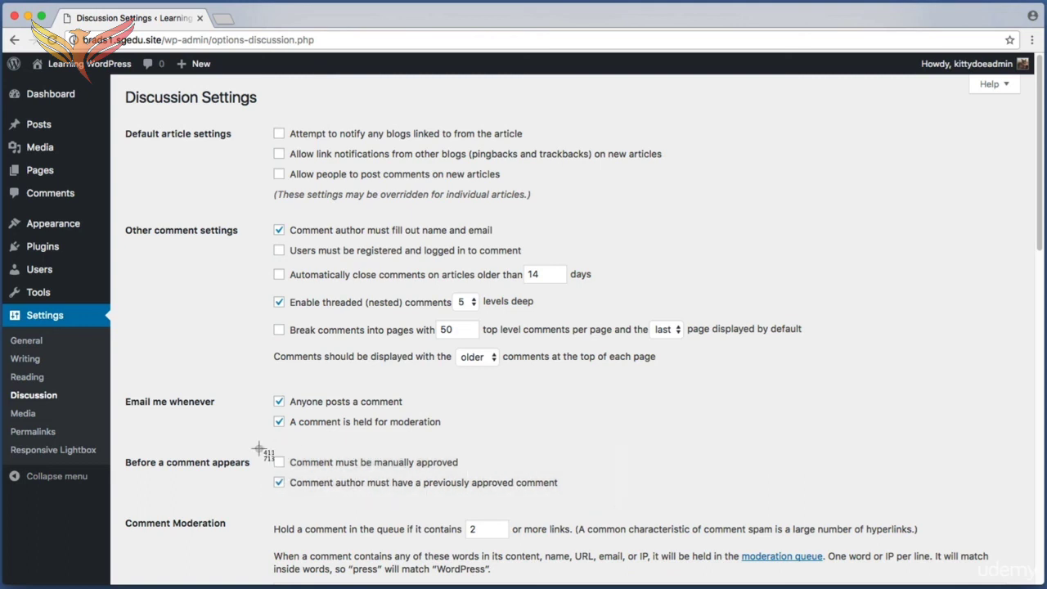
drag(260, 449, 584, 499)
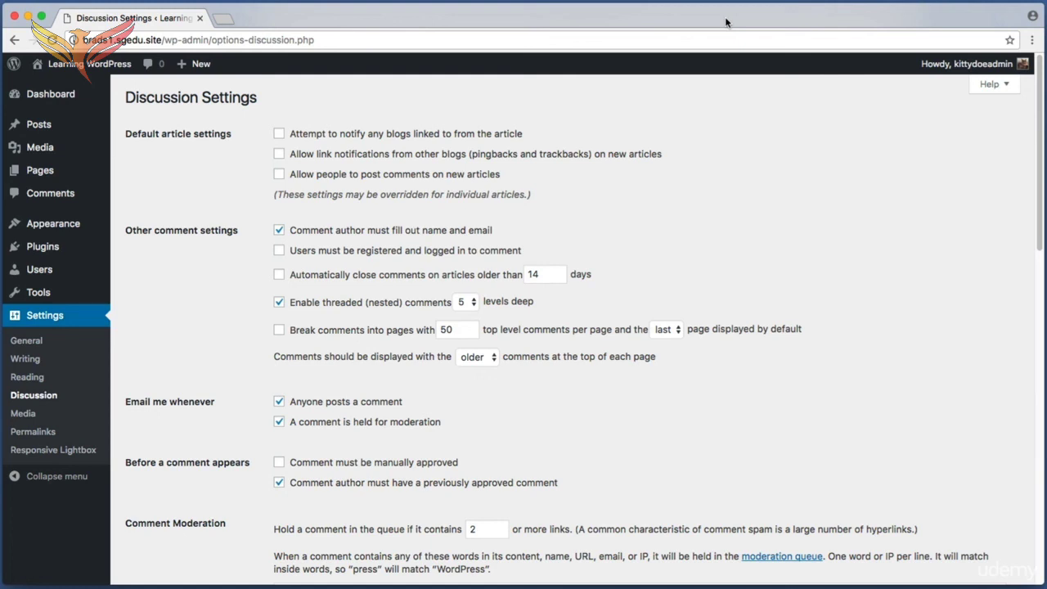
key(super+shift+4)
drag(259, 451, 598, 498)
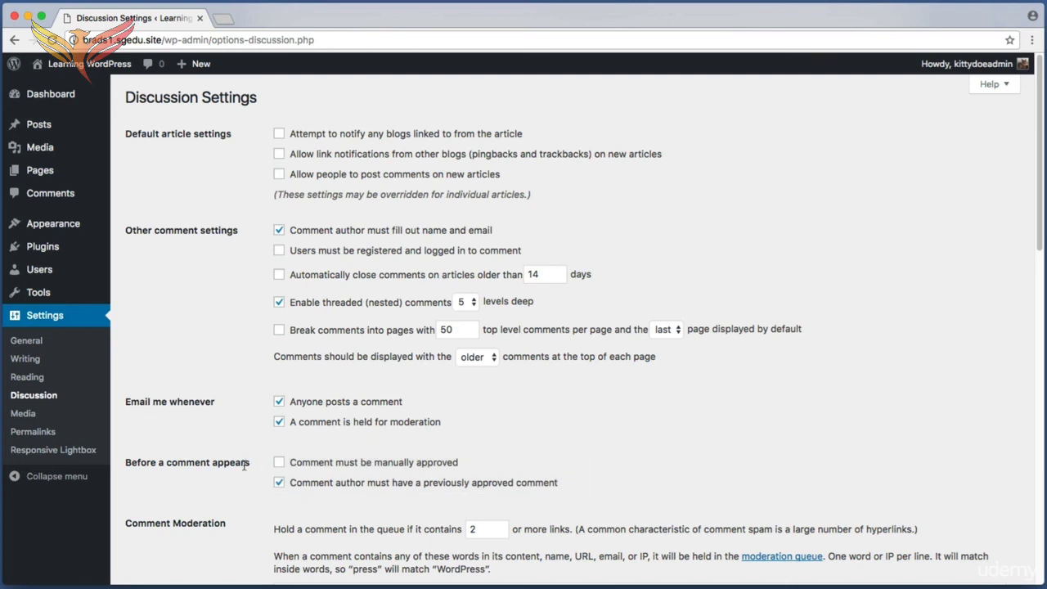